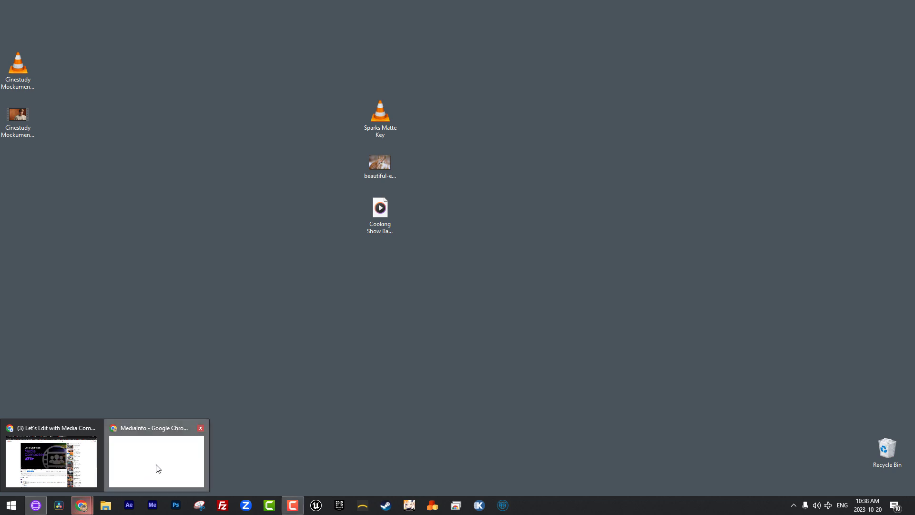
# Bring up the MediaInfo download page in the browser, look through it, and minimize the browser window
pyautogui.click(156, 466)
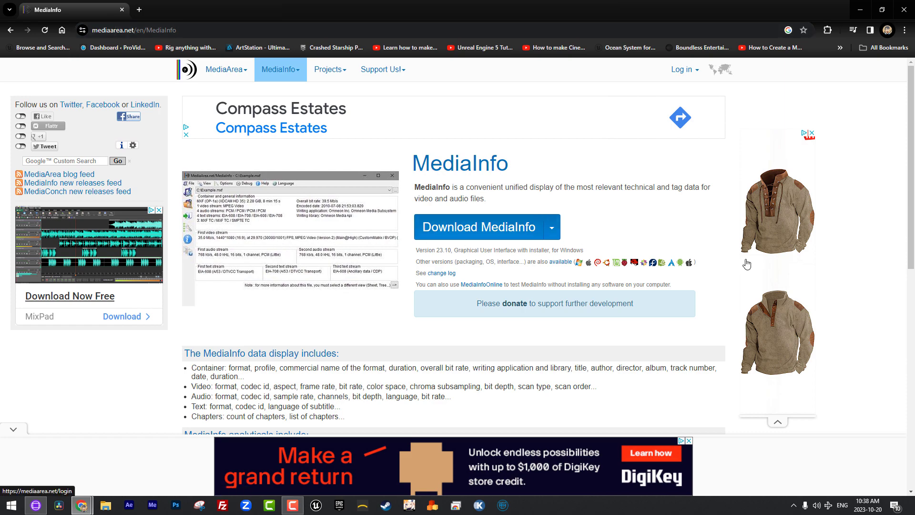
pyautogui.scroll(-10, 844, 295)
pyautogui.scroll(10, 834, 284)
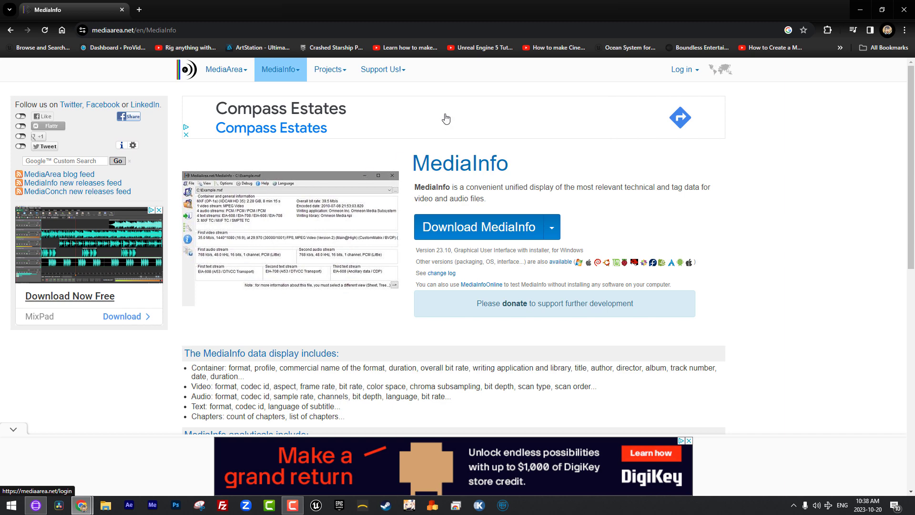
pyautogui.click(860, 9)
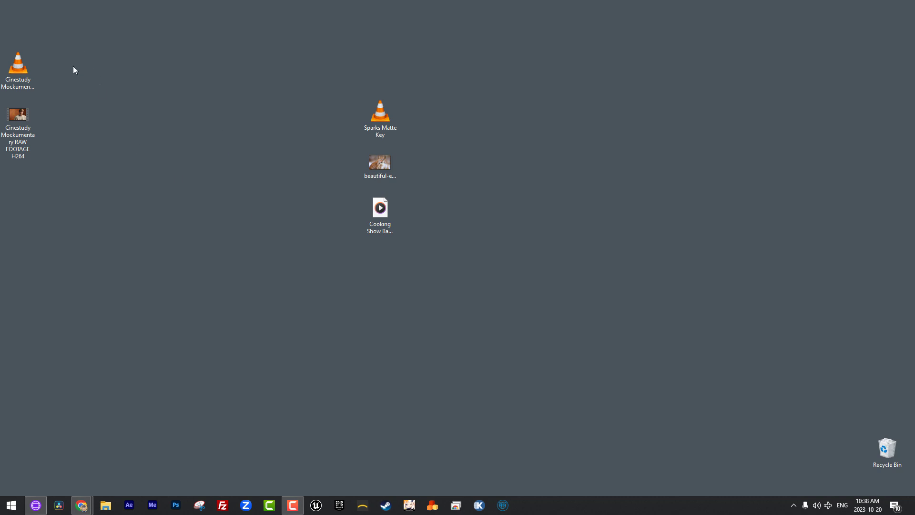
# Move the two Cinestudy Mockumentary footage files together slightly inward from the desktop's edge and deselect them
pyautogui.moveTo(80, 42); pyautogui.dragTo(22, 149)
pyautogui.moveTo(13, 120); pyautogui.dragTo(57, 115)
pyautogui.click(142, 139)
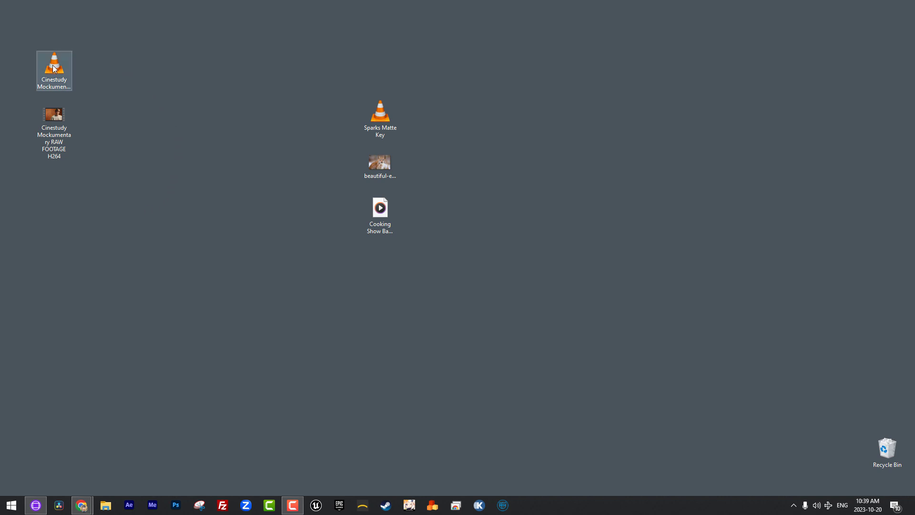
# Open the Cinestudy Mockumentary RAW FOOTAGE file in MediaInfo and decline downloading the new version
pyautogui.moveTo(53, 68)
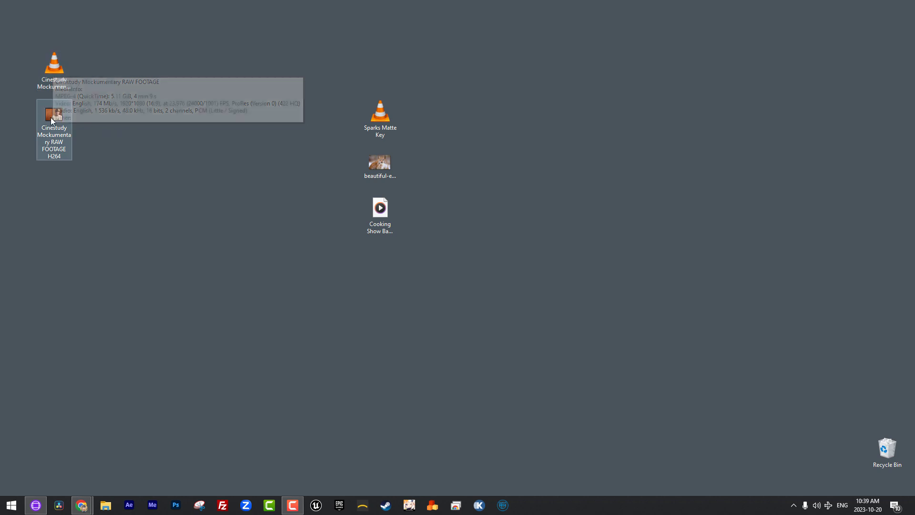
pyautogui.click(41, 65)
pyautogui.rightClick(41, 65)
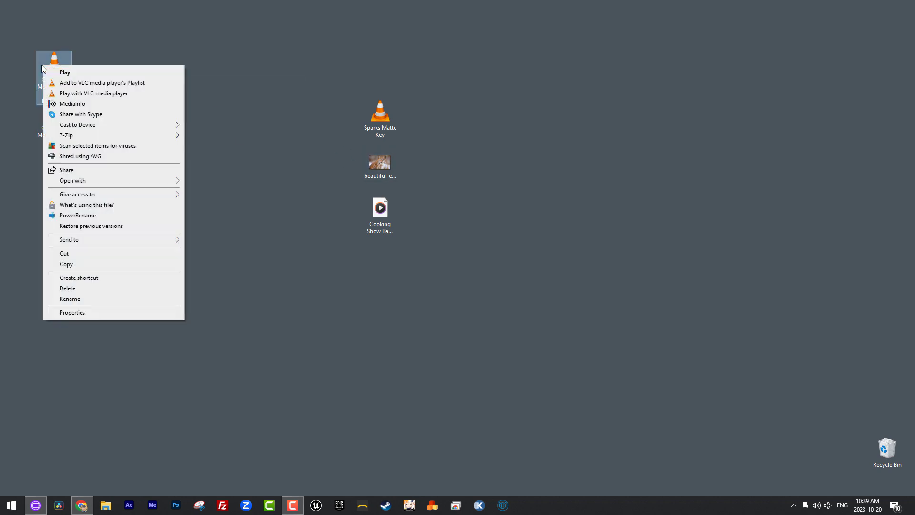
pyautogui.click(80, 104)
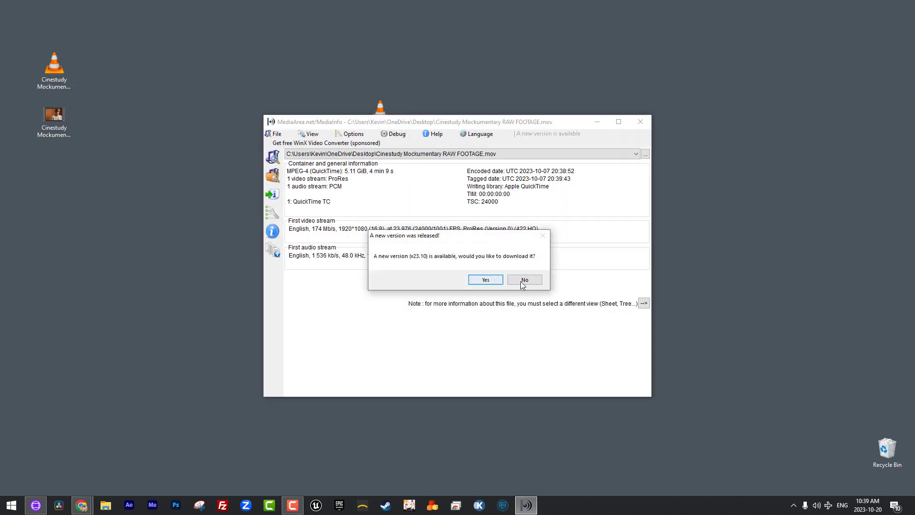
pyautogui.click(527, 281)
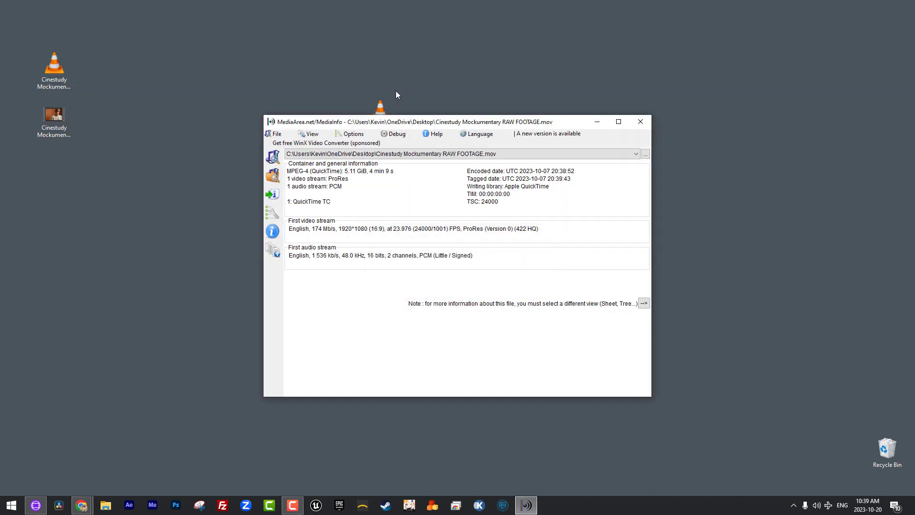
# Reposition the MediaInfo window near the desktop icons, review the container, video and audio stream details, and close it
pyautogui.moveTo(407, 123); pyautogui.dragTo(240, 58)
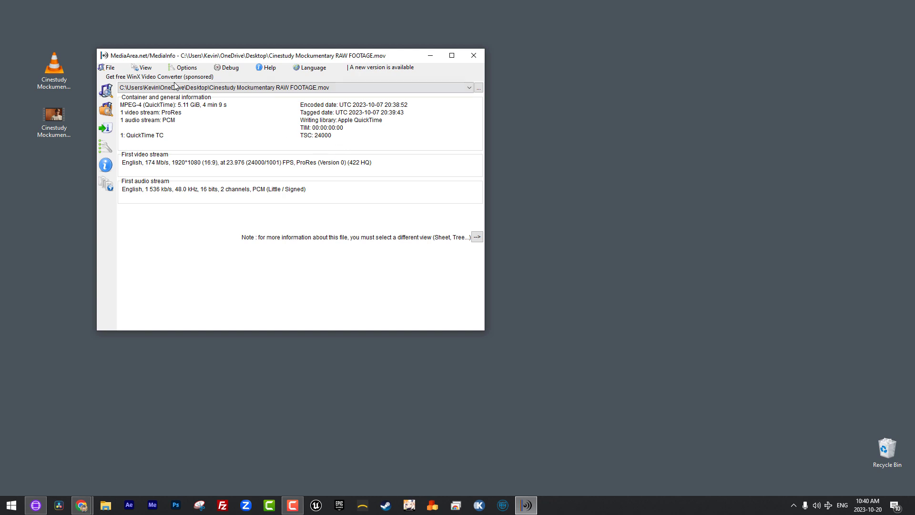
pyautogui.moveTo(193, 59); pyautogui.dragTo(239, 80)
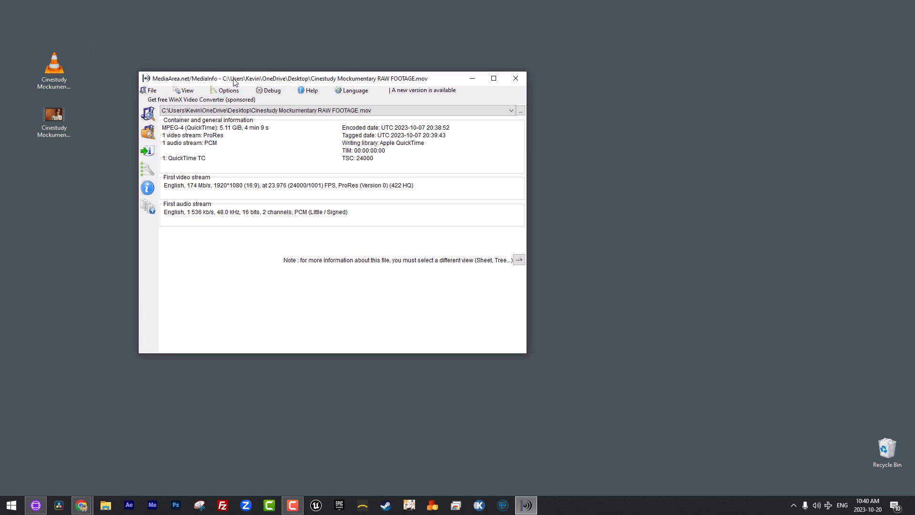
pyautogui.click(516, 78)
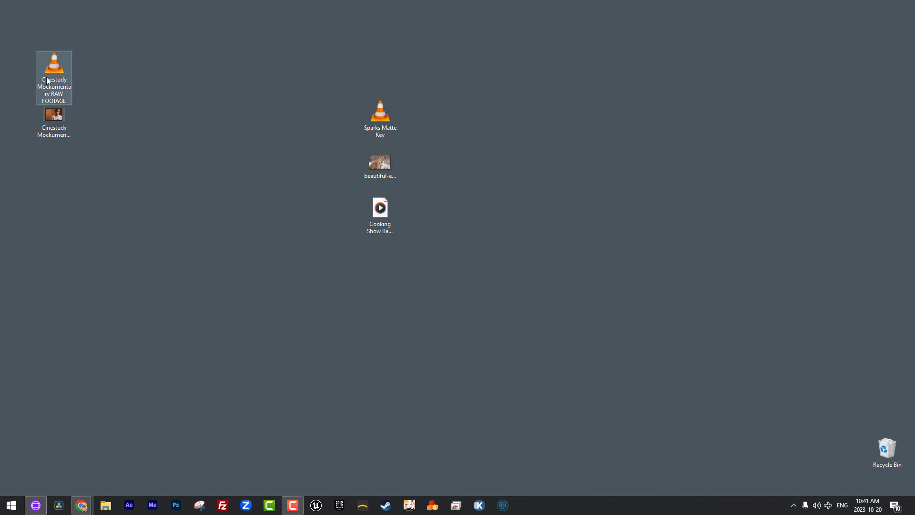
# Compare the MediaInfo tooltips of the RAW FOOTAGE and RAW FOOTAGE H264 files on the desktop
pyautogui.moveTo(49, 76)
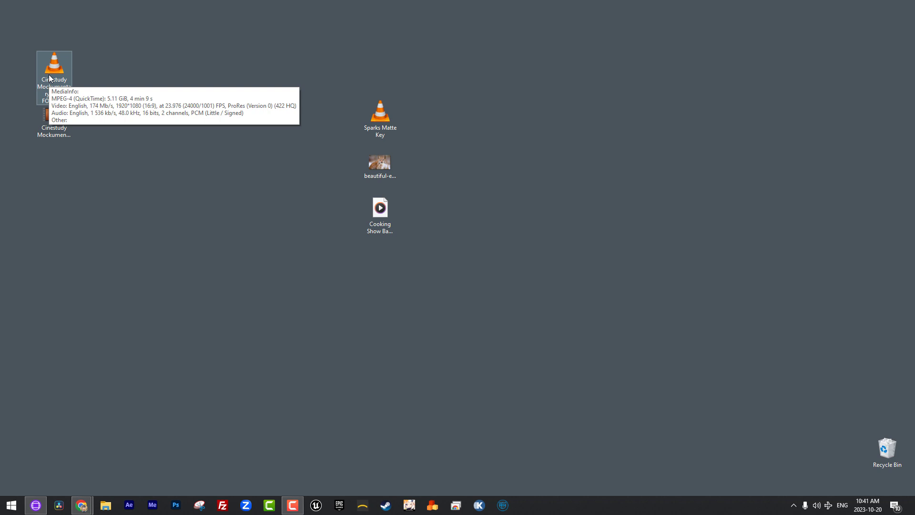
pyautogui.moveTo(58, 136)
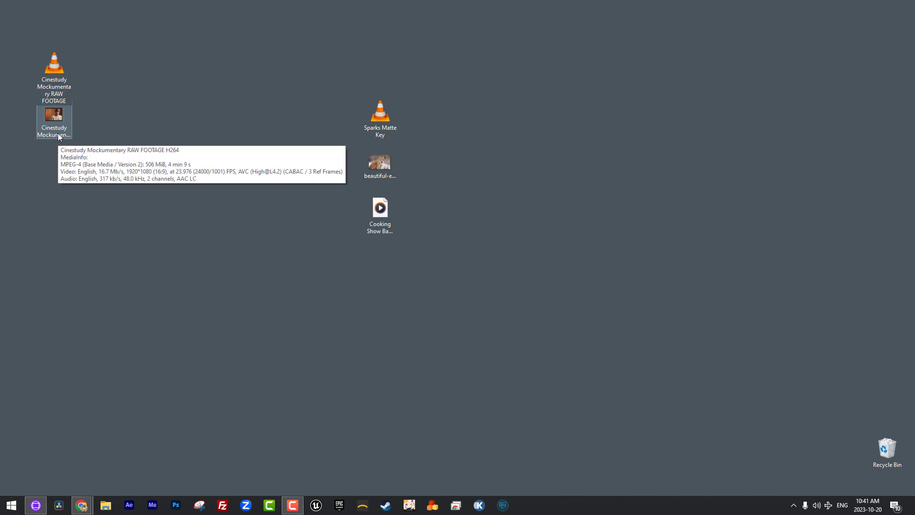
pyautogui.click(51, 134)
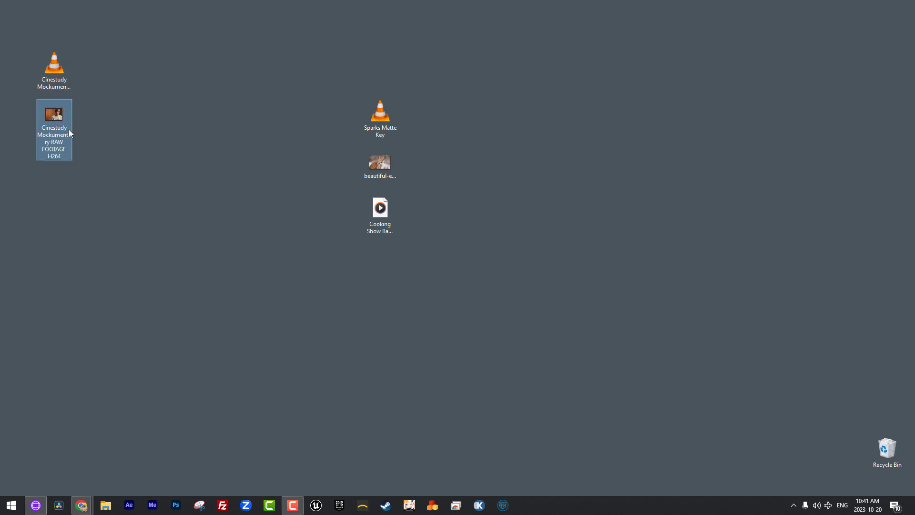
pyautogui.click(82, 153)
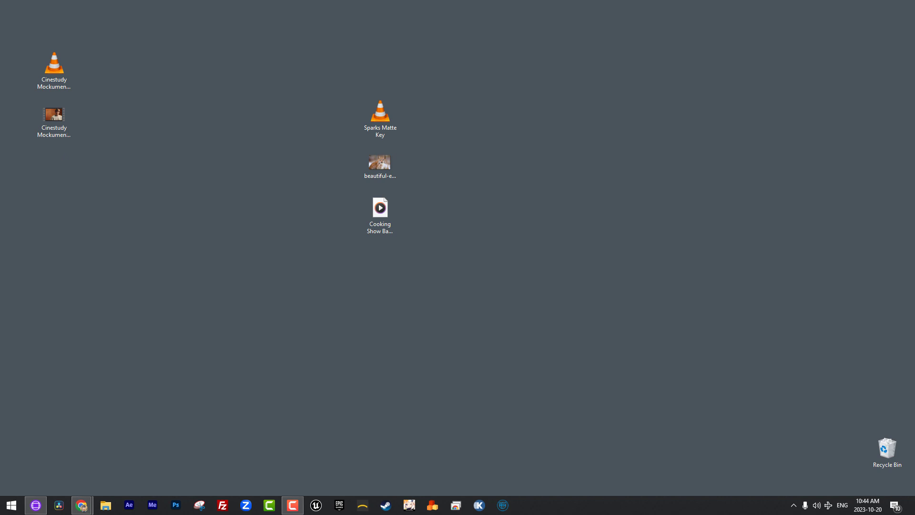
# Place the Avid_Supported_Video_File_Formats PDF on the desktop, open it, and maximize its window
pyautogui.moveTo(1, 362); pyautogui.dragTo(200, 165)
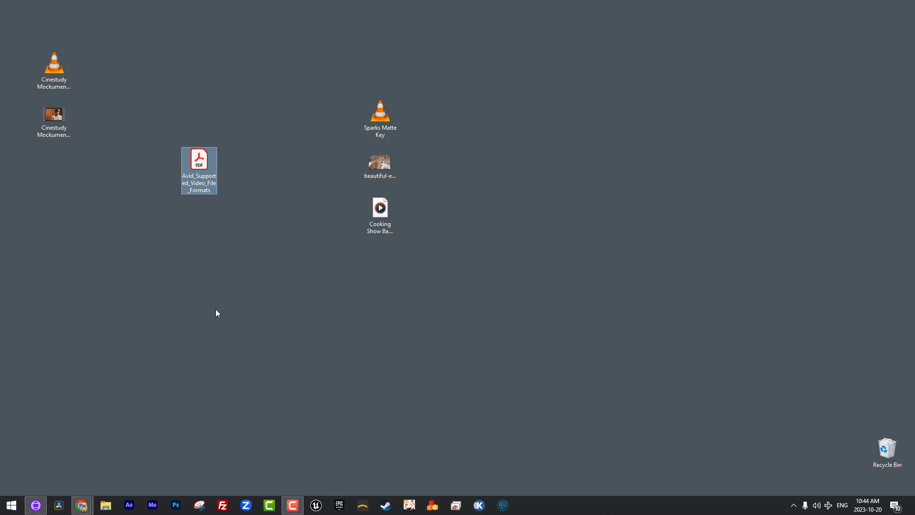
pyautogui.doubleClick(183, 170)
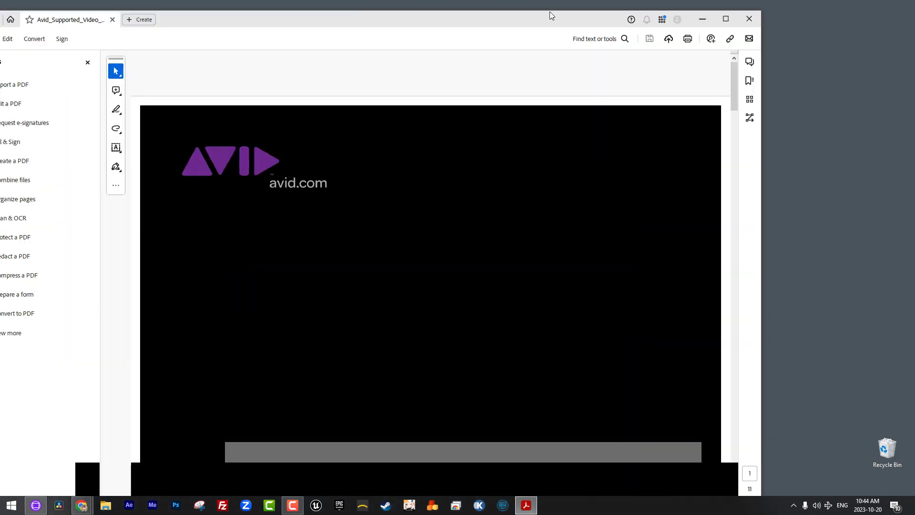
pyautogui.click(750, 20)
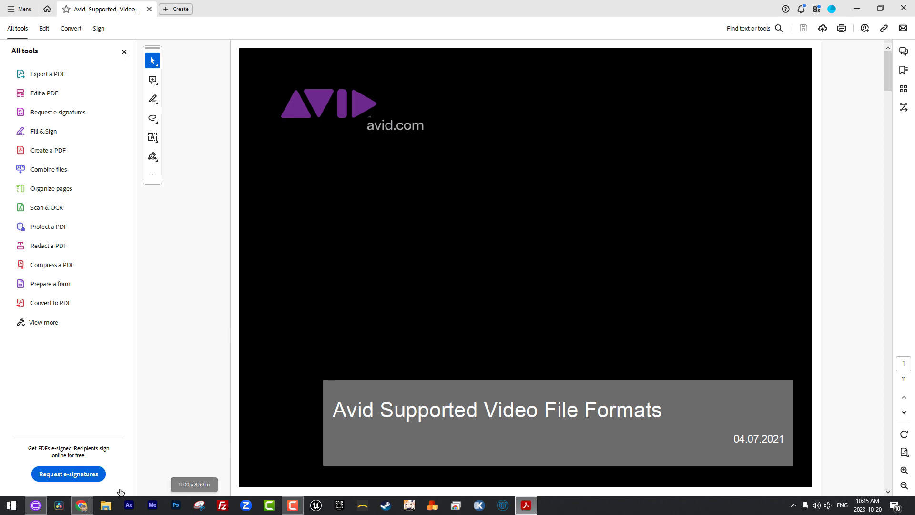
# Open the Avid MediaFiles > MXF > 1 folder on Media 1 (E:) in File Explorer and examine its MXF files
pyautogui.click(106, 506)
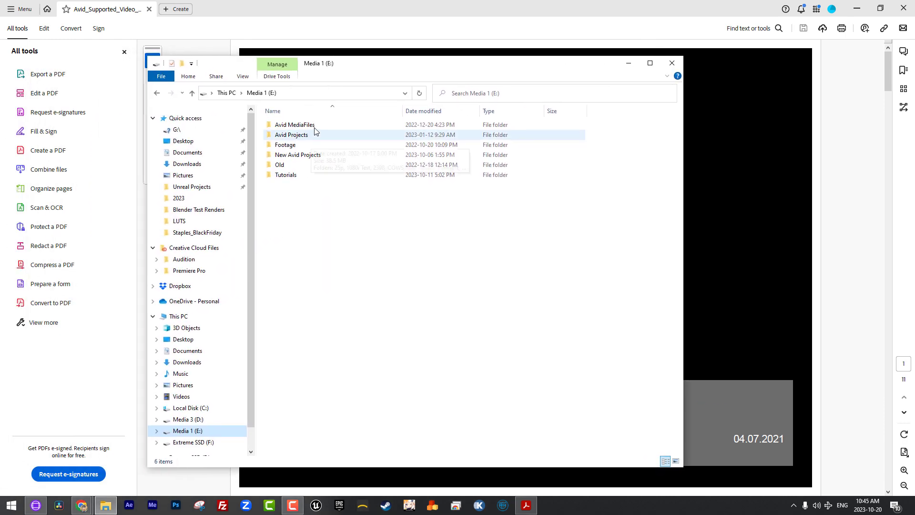
pyautogui.doubleClick(310, 126)
pyautogui.doubleClick(310, 126)
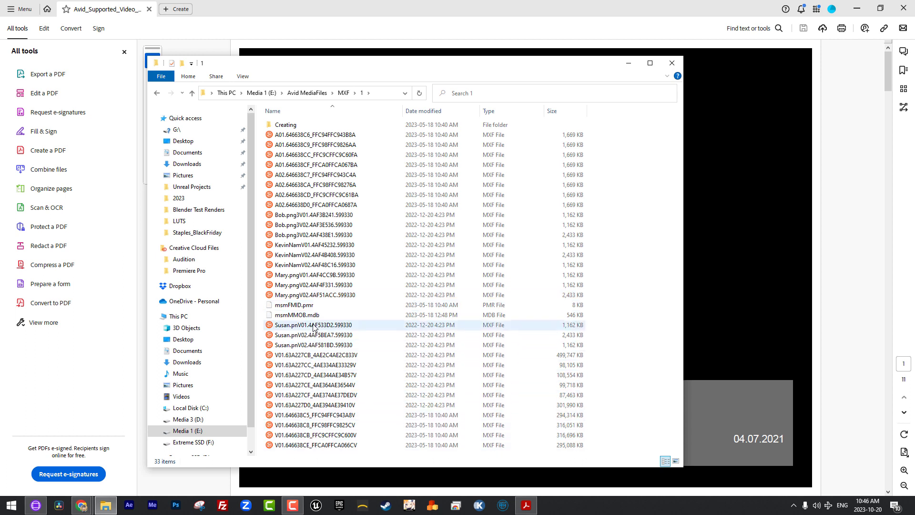
pyautogui.moveTo(311, 329)
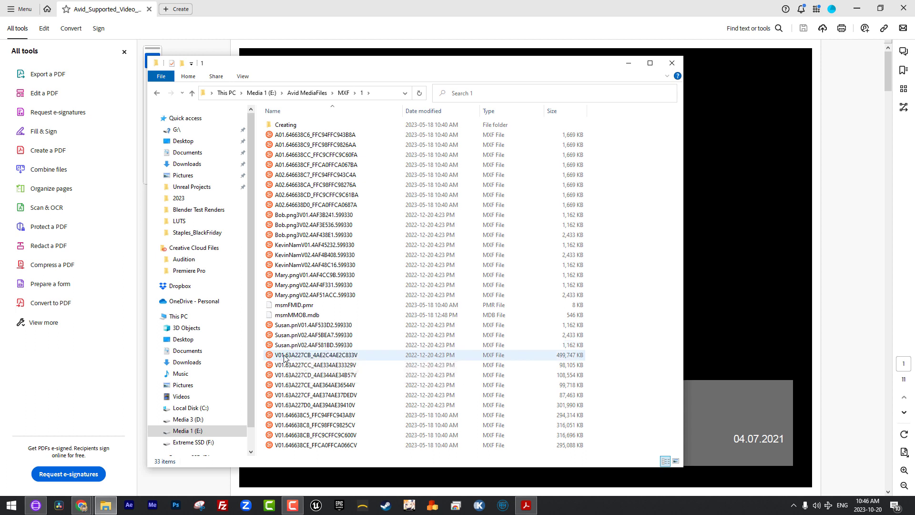
pyautogui.moveTo(284, 358)
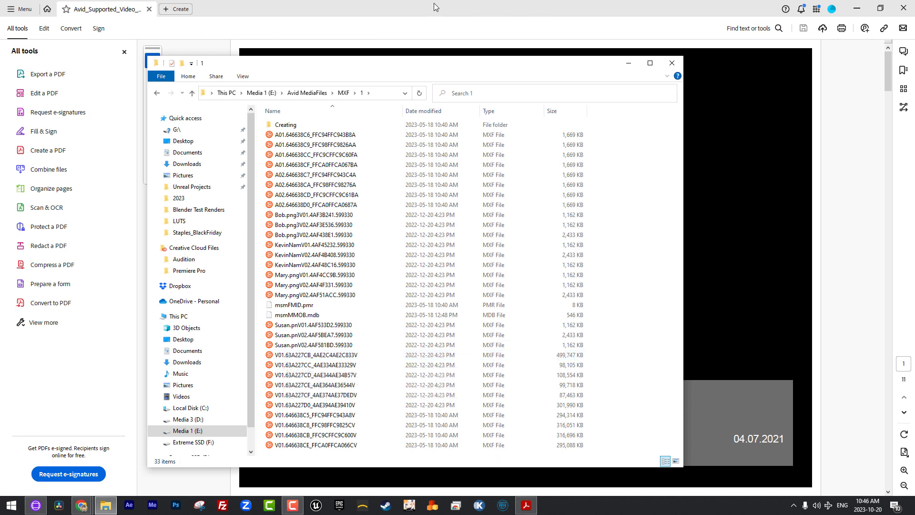
# Bring the PDF to the front, minimize it, and close the MXF folder window to return to the desktop
pyautogui.click(393, 11)
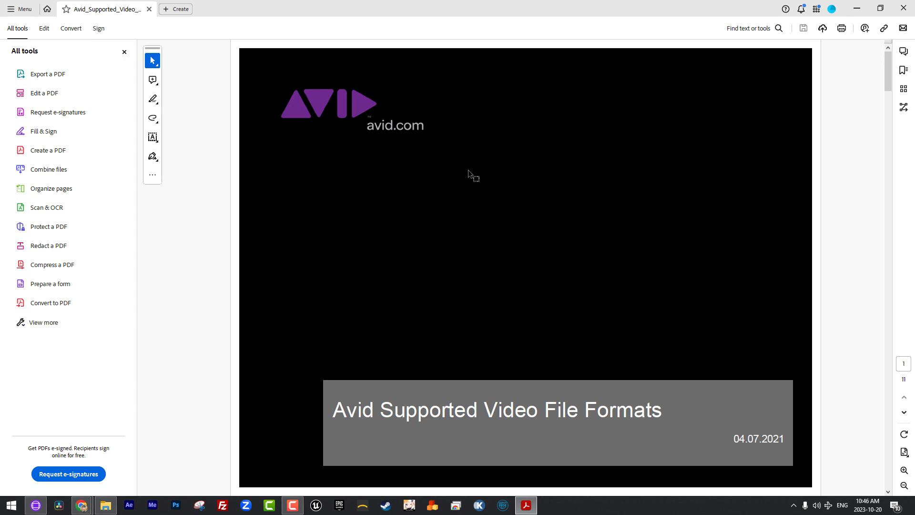
pyautogui.click(856, 9)
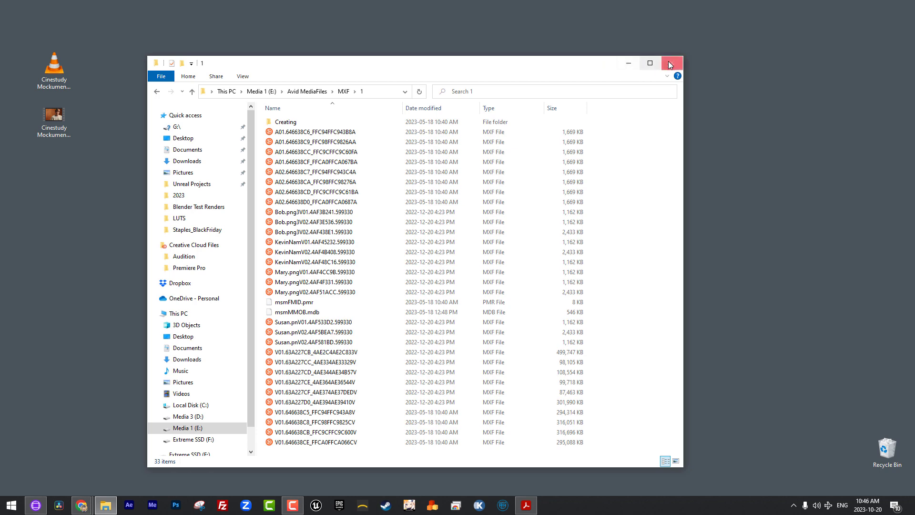
pyautogui.click(669, 65)
# Move the Cinestudy Mockumentary RAW FOOTAGE file to an empty spot above the Avid PDF and deselect it
pyautogui.moveTo(42, 62); pyautogui.dragTo(223, 62)
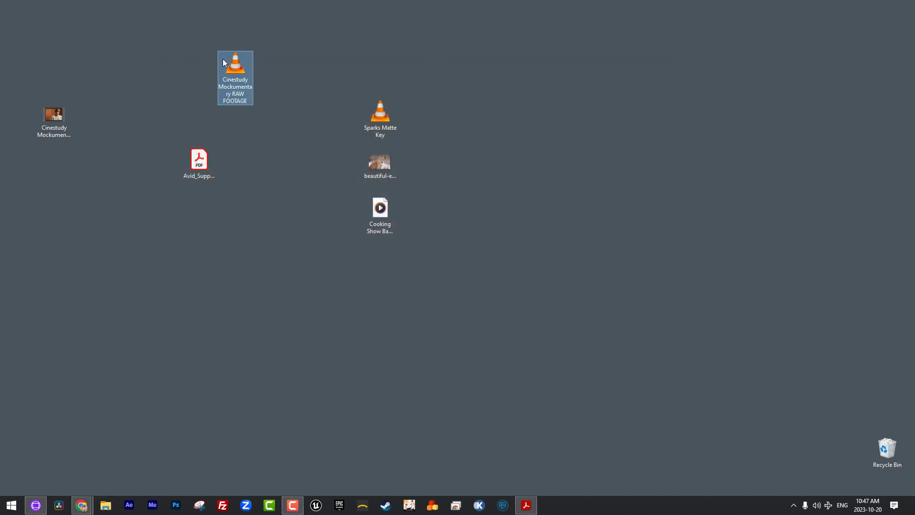
pyautogui.moveTo(223, 63)
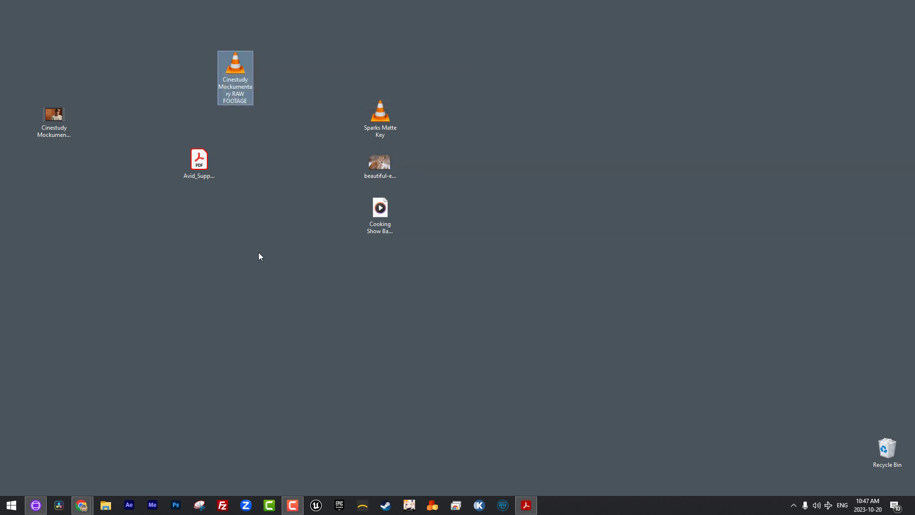
pyautogui.click(239, 237)
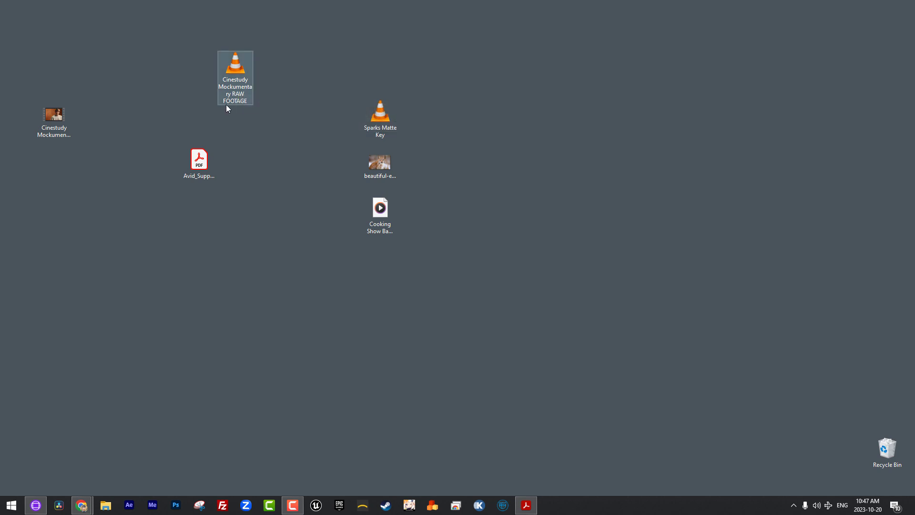
pyautogui.moveTo(226, 105)
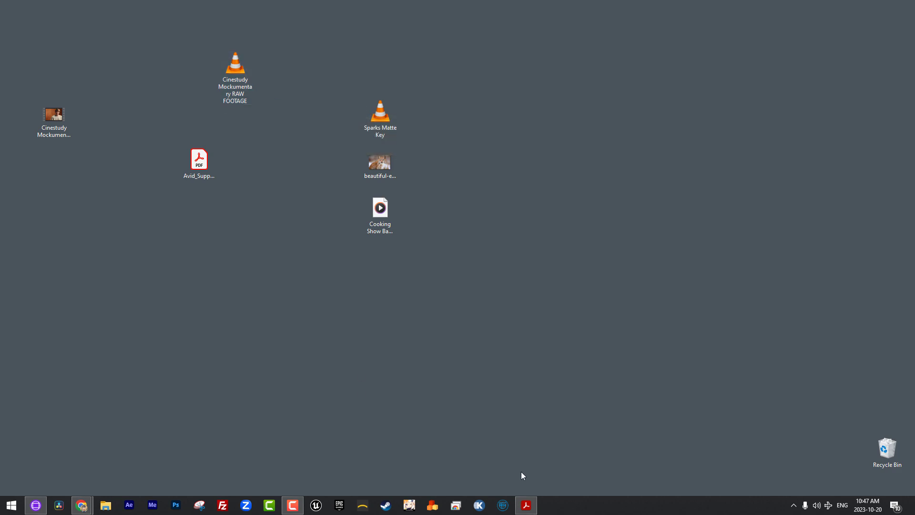
# Restore the Avid formats PDF and examine its native and non-native legend against the Common Industry Formats tables
pyautogui.click(526, 505)
pyautogui.scroll(-5, 463, 300)
pyautogui.scroll(-6, 462, 298)
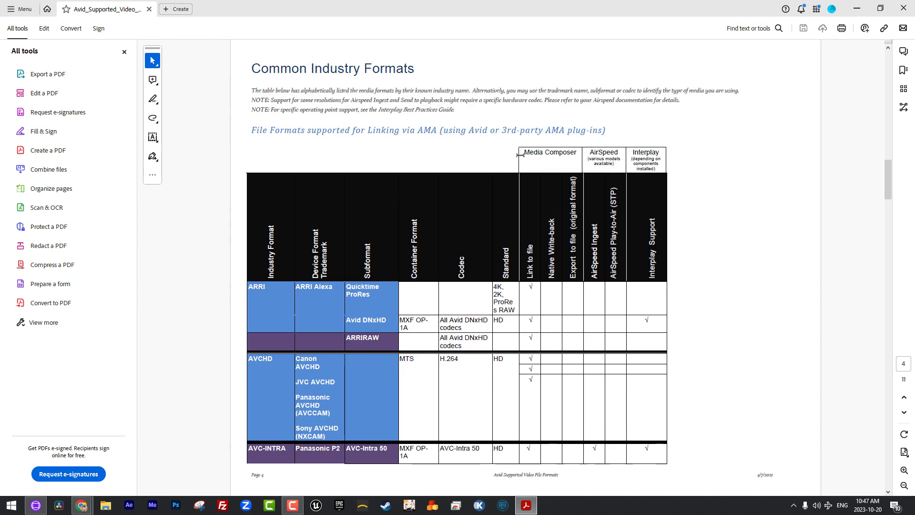
pyautogui.scroll(3, 506, 177)
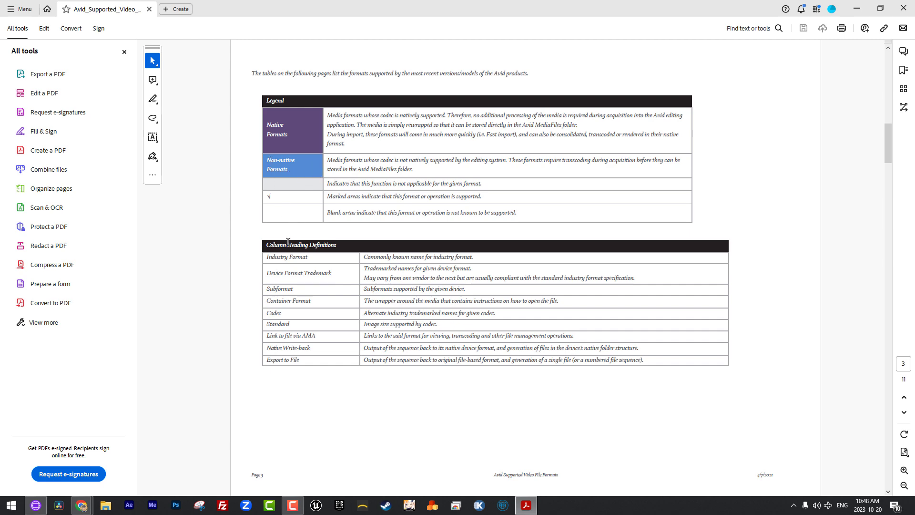
pyautogui.scroll(-2, 289, 242)
pyautogui.scroll(-4, 292, 241)
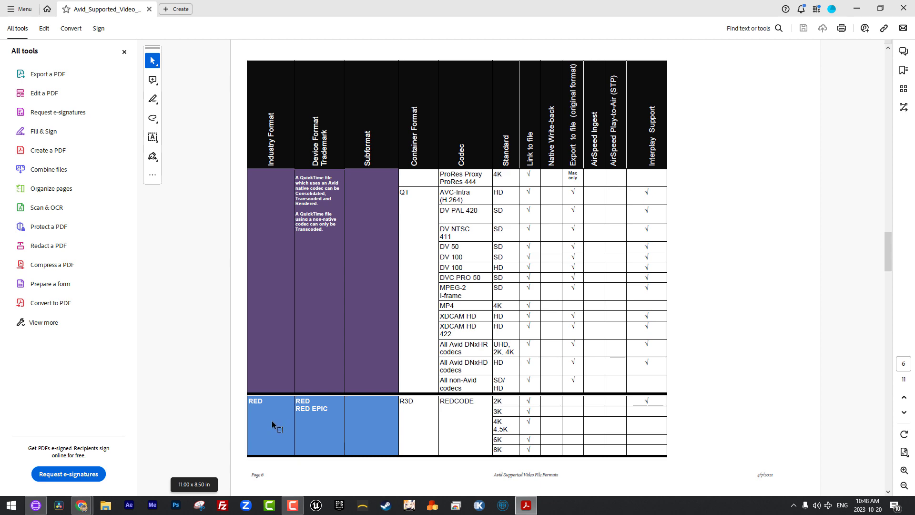
pyautogui.scroll(5, 312, 319)
pyautogui.scroll(-3, 313, 321)
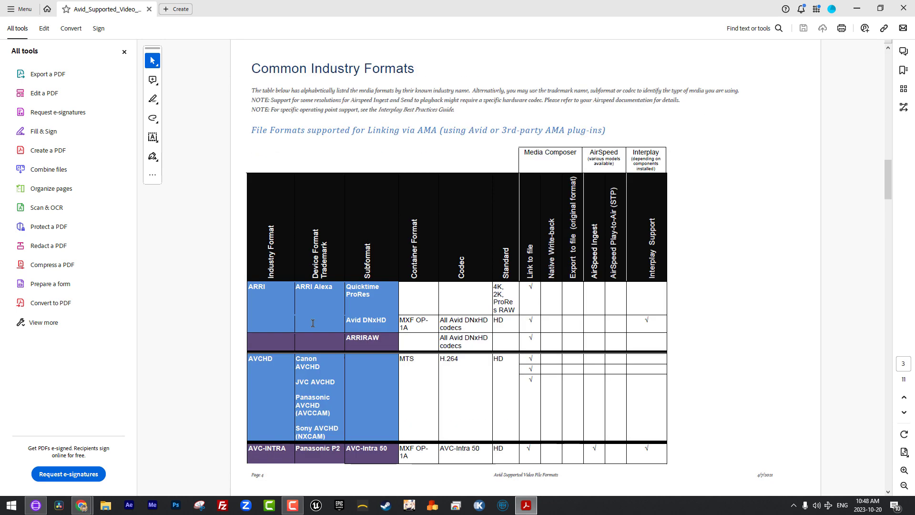
pyautogui.scroll(1, 312, 323)
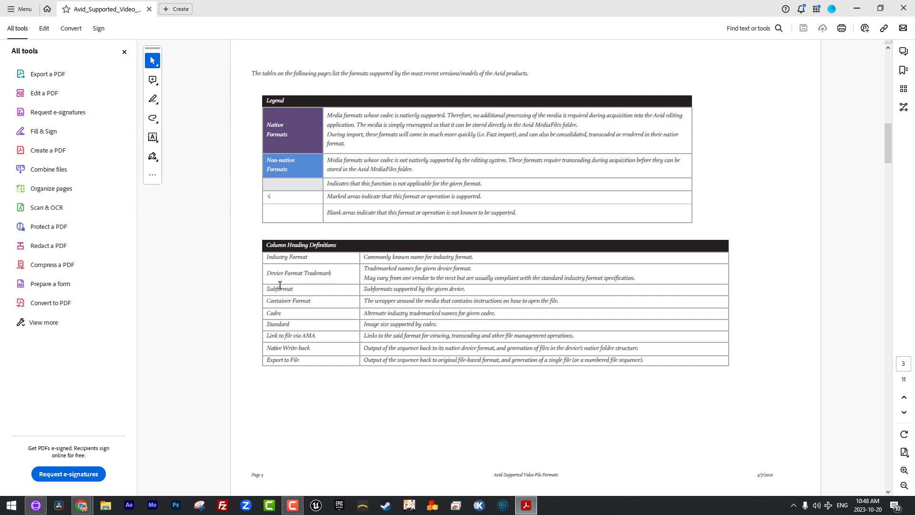
pyautogui.scroll(-1, 268, 344)
pyautogui.scroll(-4, 267, 344)
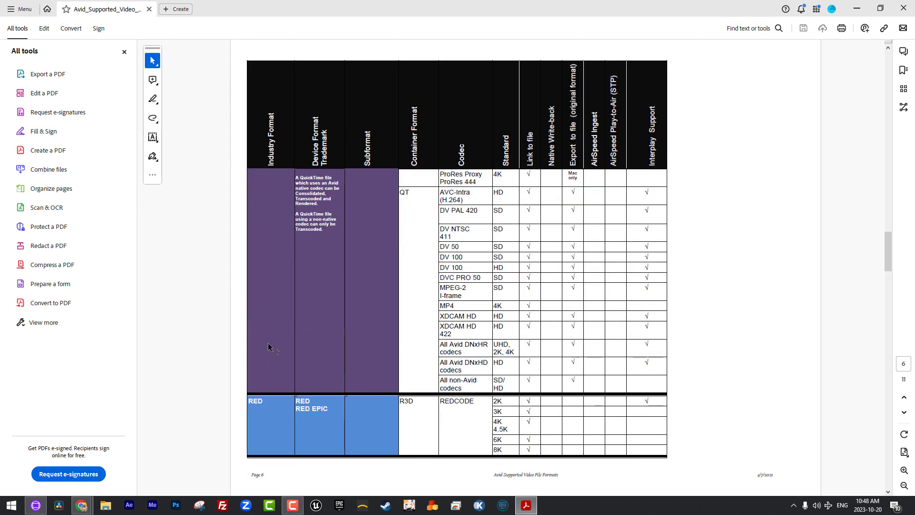
pyautogui.scroll(1, 268, 343)
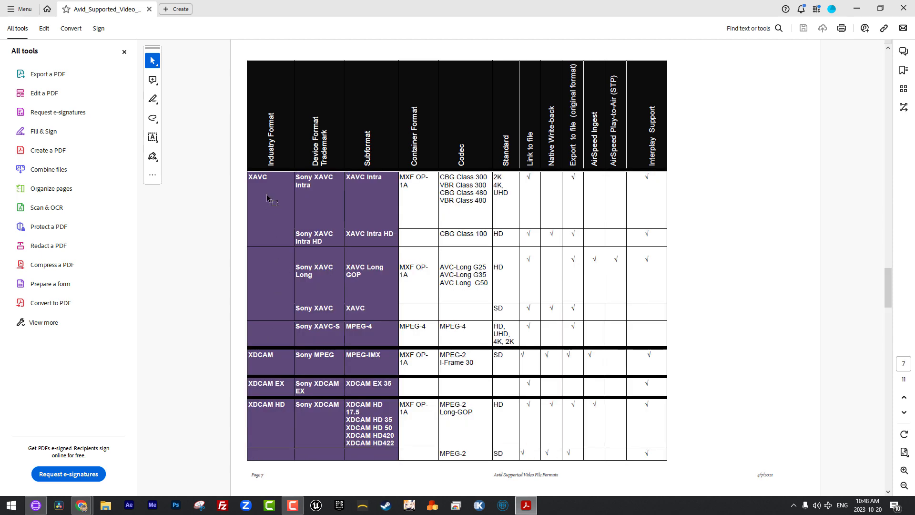
# Examine the PDF's remaining tables, from XAVC through Application & Device-Generated Formats to Stereoscopic 3D Video Formats, and minimize the document
pyautogui.scroll(-2, 257, 361)
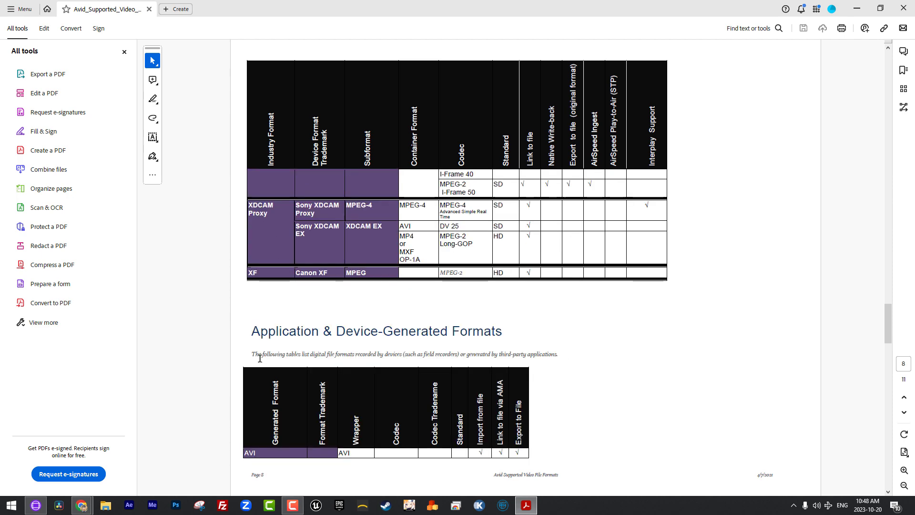
pyautogui.scroll(1, 253, 90)
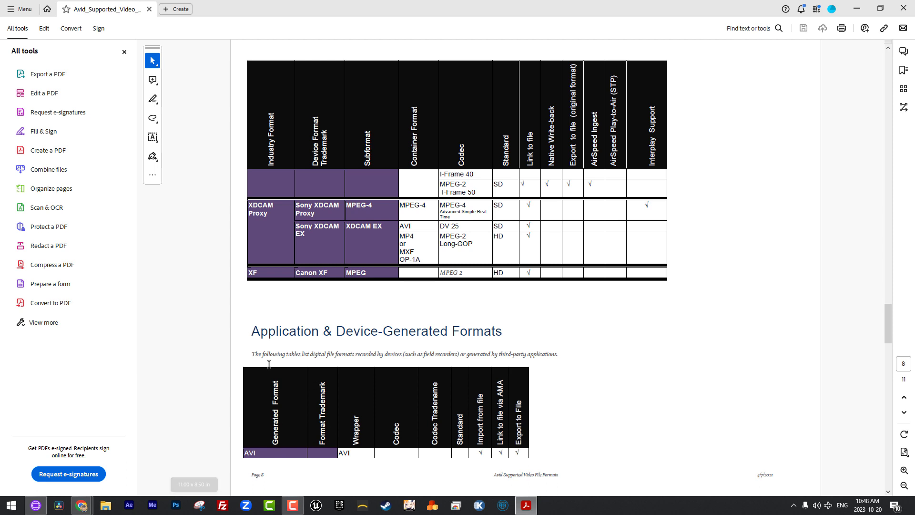
pyautogui.scroll(-1, 271, 372)
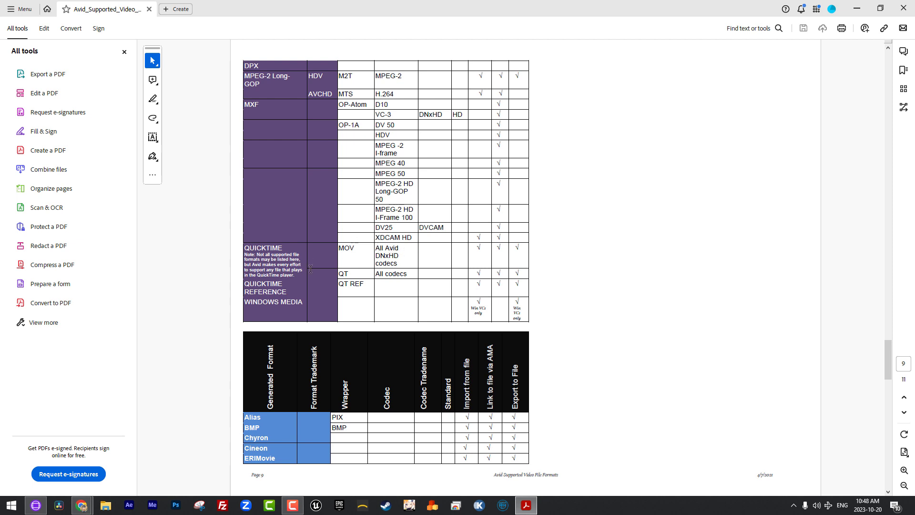
pyautogui.scroll(-3, 306, 243)
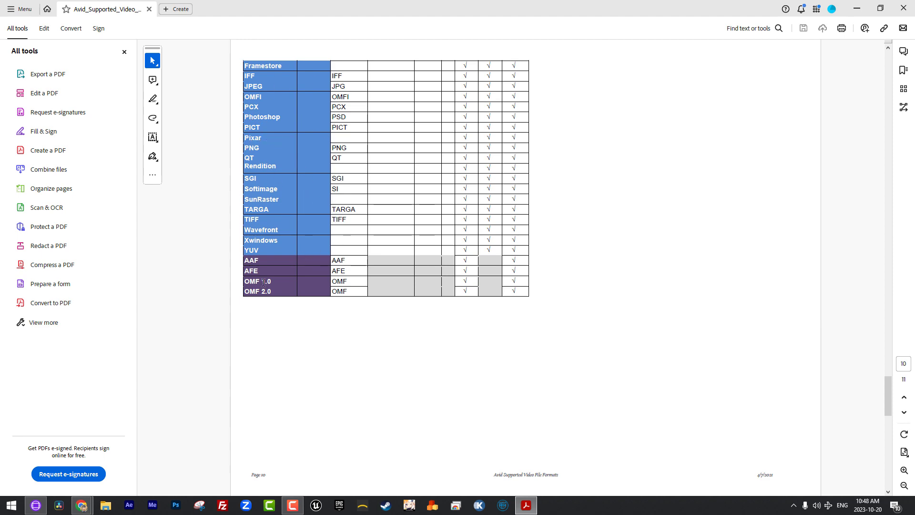
pyautogui.scroll(-3, 300, 333)
pyautogui.scroll(5, 310, 360)
pyautogui.scroll(-5, 309, 354)
pyautogui.scroll(5, 307, 353)
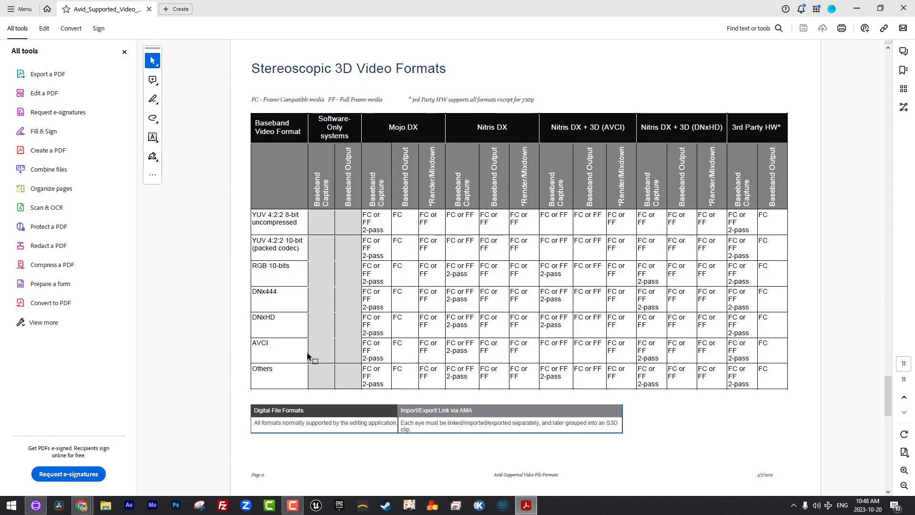
pyautogui.scroll(5, 284, 333)
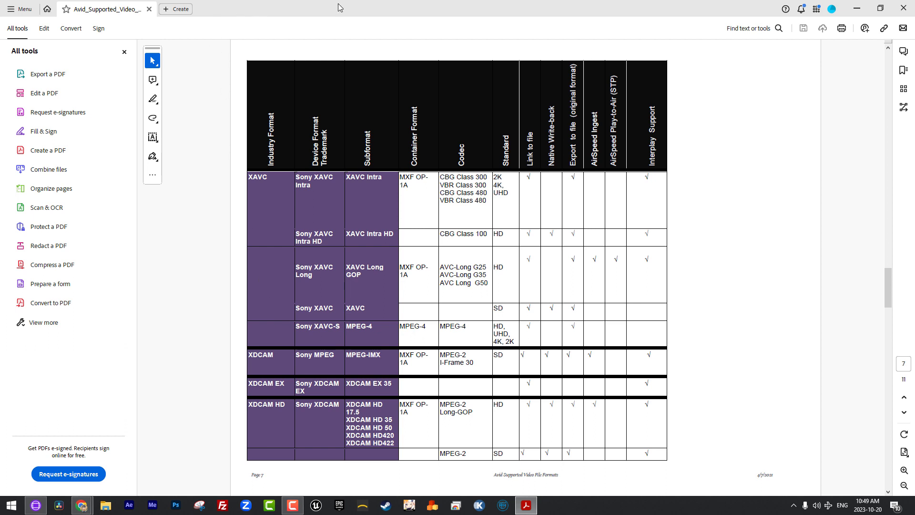
pyautogui.click(858, 8)
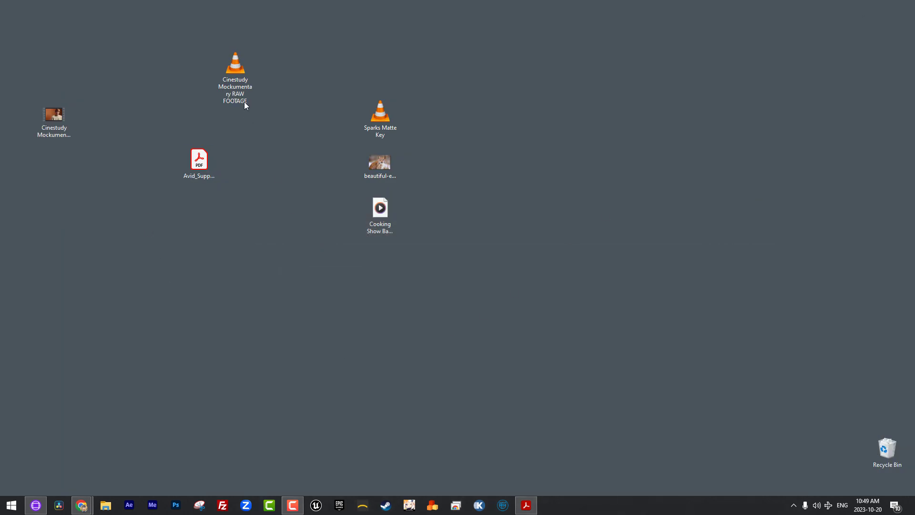
# Move the Cinestudy Mockumentary RAW FOOTAGE file directly above its H264 version and rename it Cinestudy Mockumentary RAW FOOTAGE ProRes
pyautogui.moveTo(245, 105); pyautogui.dragTo(59, 98)
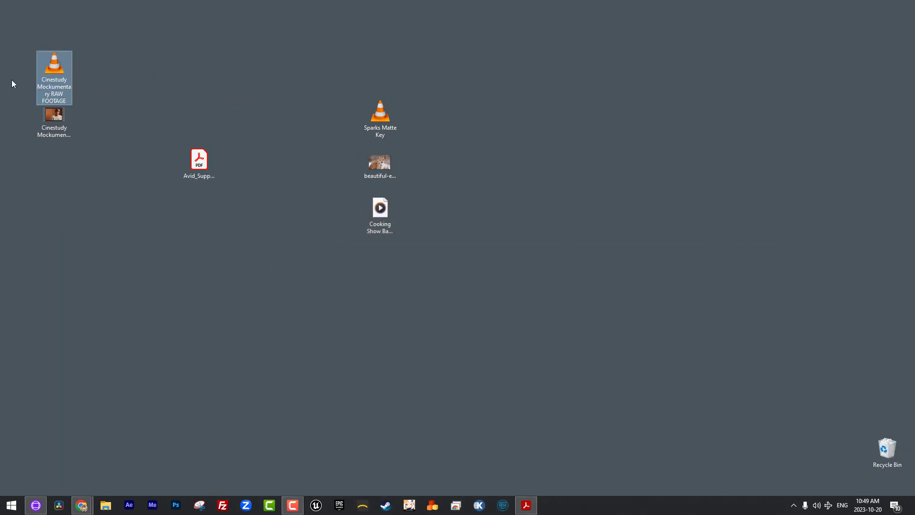
pyautogui.click(53, 100)
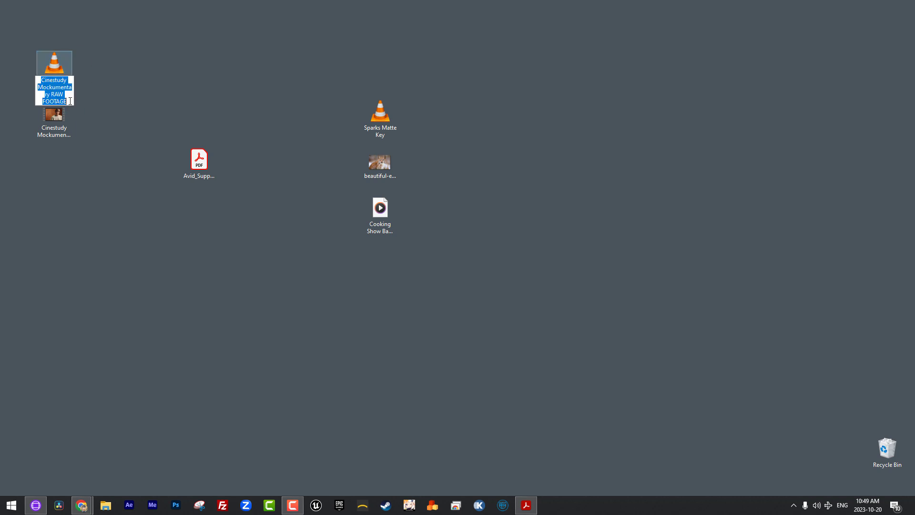
pyautogui.click(70, 100)
pyautogui.write('Pro')
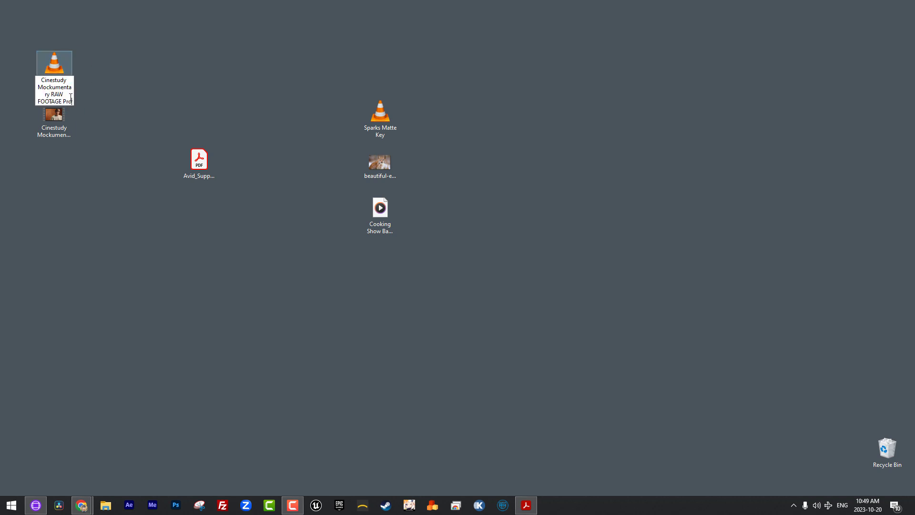
pyautogui.write('Res')
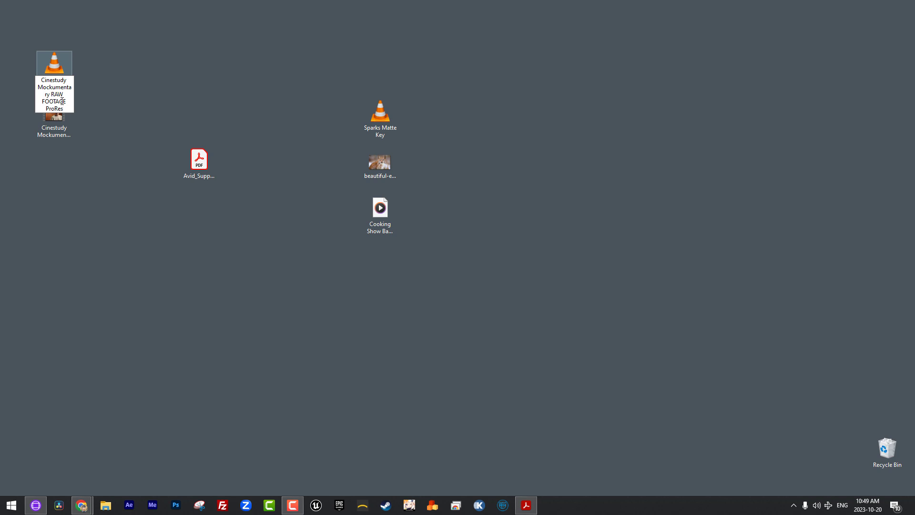
pyautogui.press('Return')
pyautogui.click(58, 137)
pyautogui.click(139, 81)
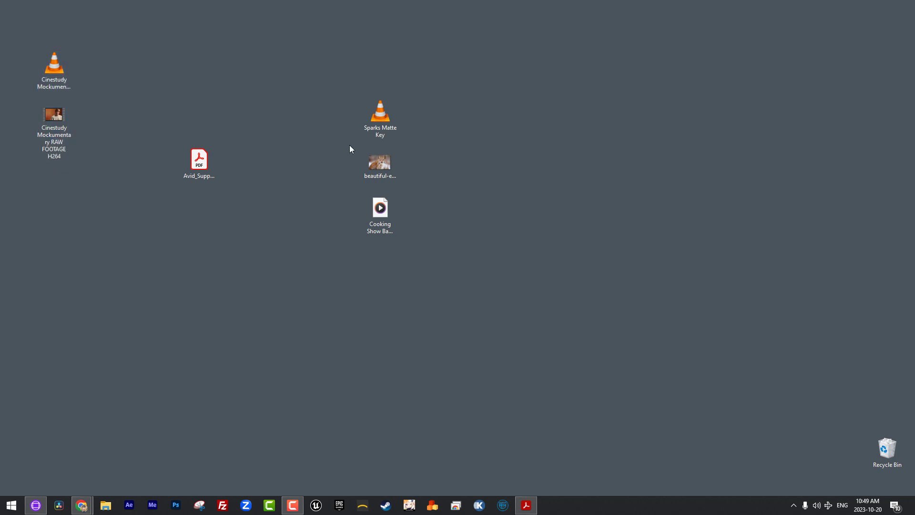
# Move the Avid_Supported_Video_File_Formats PDF beside the Sparks Matte Key file and select both Cinestudy files
pyautogui.moveTo(199, 162); pyautogui.dragTo(418, 117)
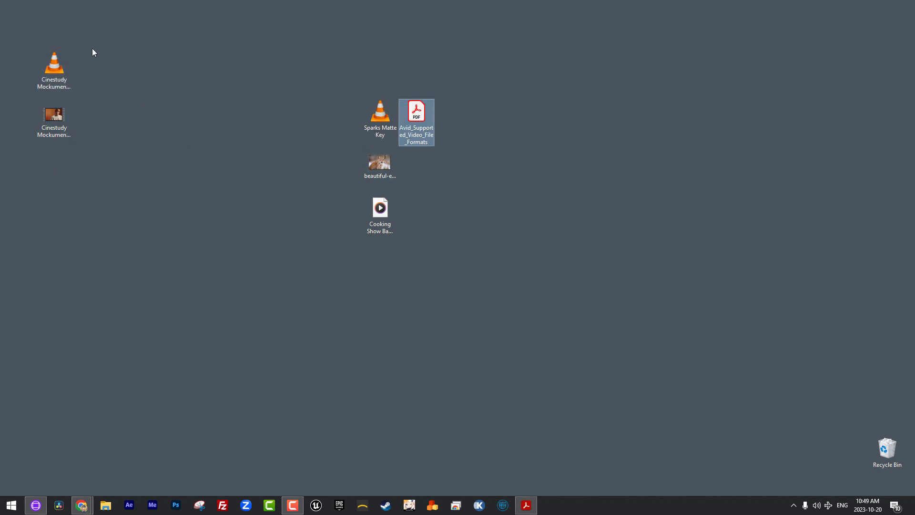
pyautogui.moveTo(92, 45); pyautogui.dragTo(59, 190)
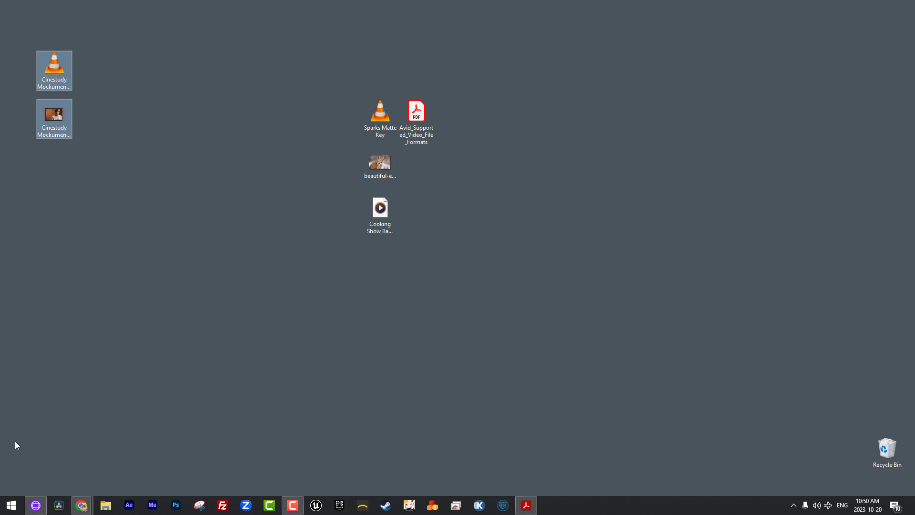
# Switch to Avid Media Composer, shift its window to expose the desktop files, and link both Cinestudy files into the Clips bin
pyautogui.click(36, 505)
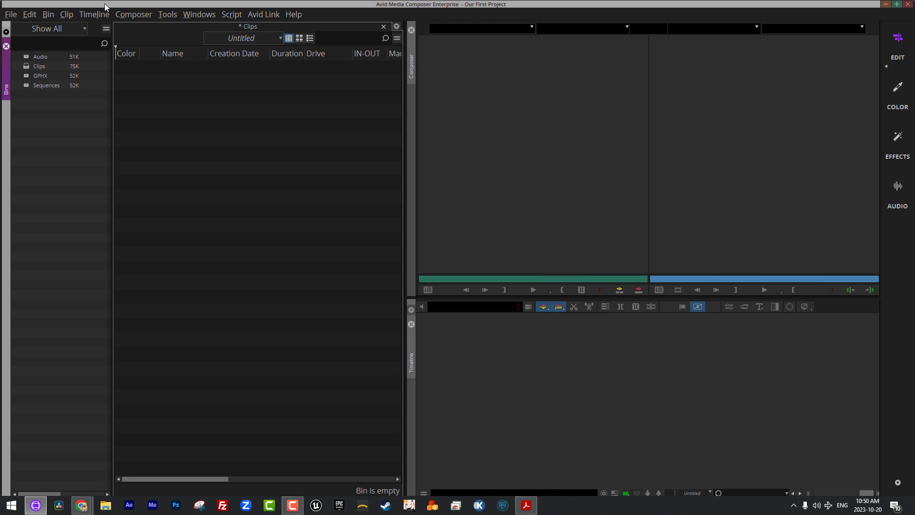
pyautogui.moveTo(104, 4); pyautogui.dragTo(200, 3)
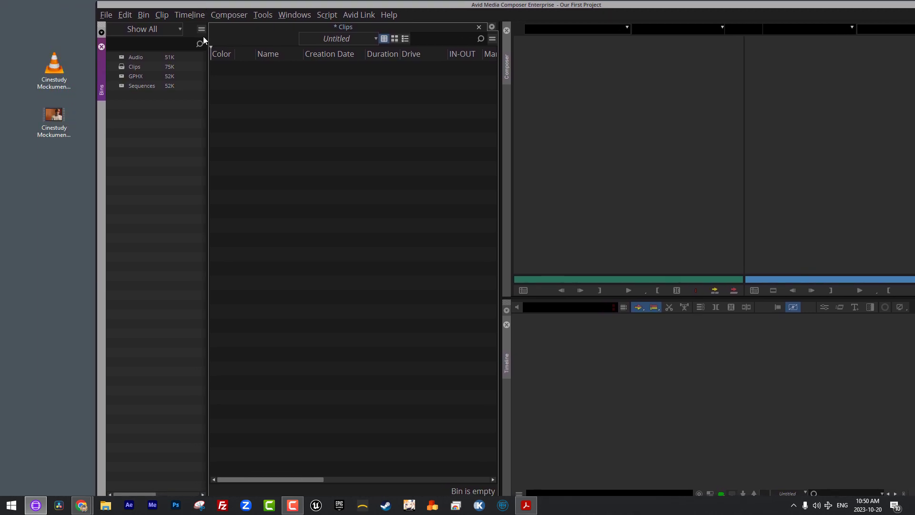
pyautogui.moveTo(21, 18); pyautogui.dragTo(13, 388)
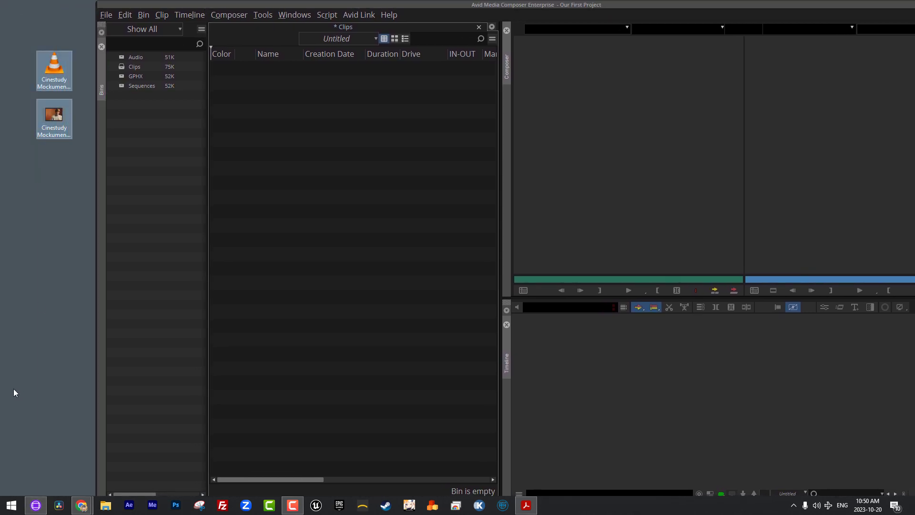
pyautogui.moveTo(51, 114); pyautogui.dragTo(382, 143)
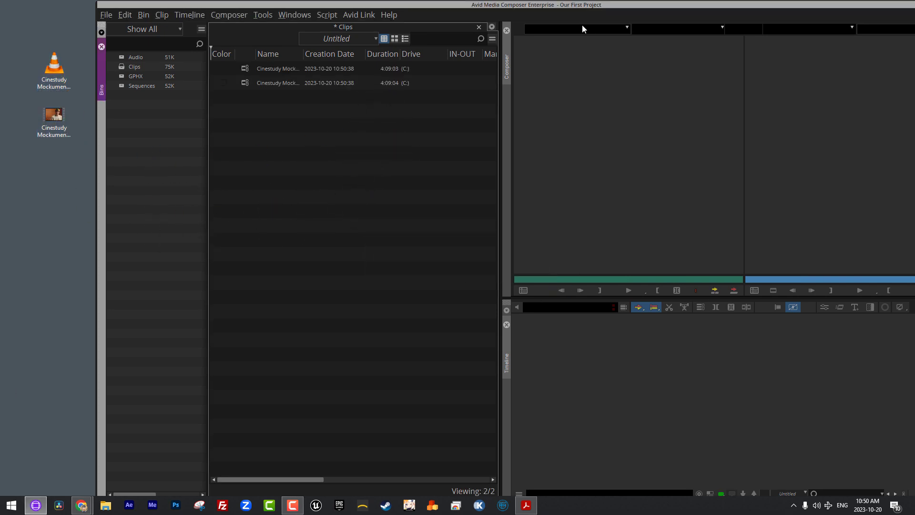
# Widen the bin's Name column to fit the full clip names and restore the Media Composer window to full screen
pyautogui.doubleClick(570, 3)
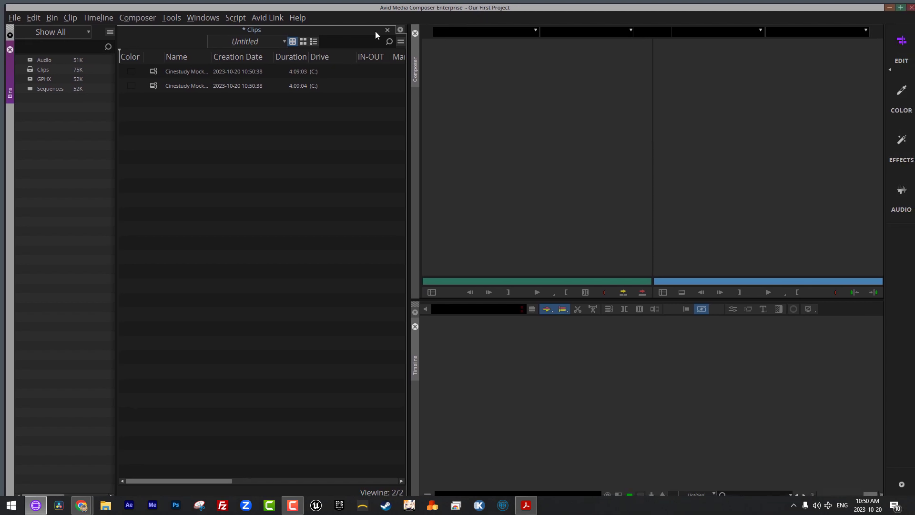
pyautogui.moveTo(212, 56); pyautogui.dragTo(304, 57)
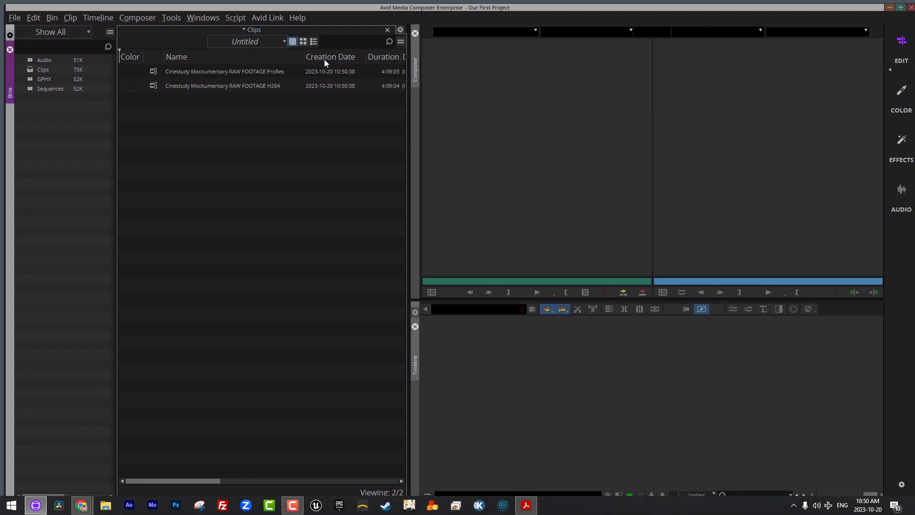
pyautogui.click(900, 8)
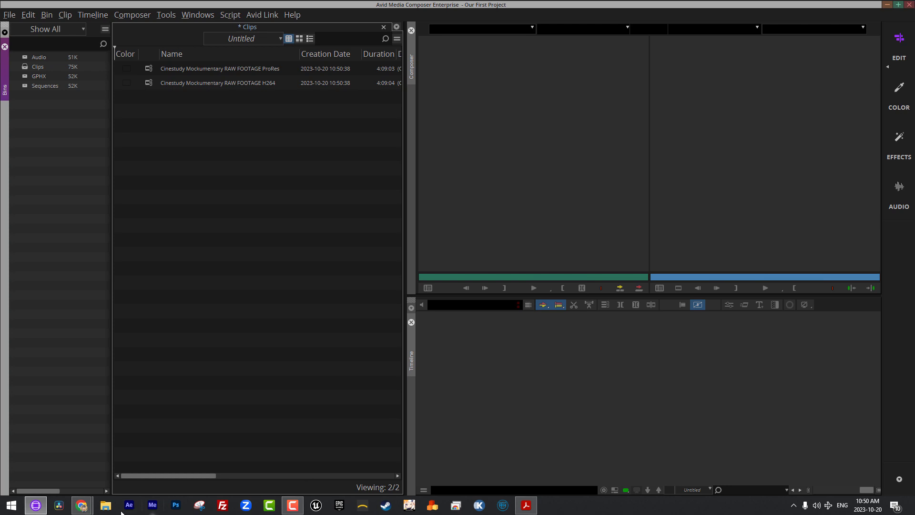
# Switch to Chrome, read the YouTube comments on Lesson 4 - Working in the Source Browser, then close it and return to the Clips bin
pyautogui.click(82, 504)
pyautogui.click(82, 504)
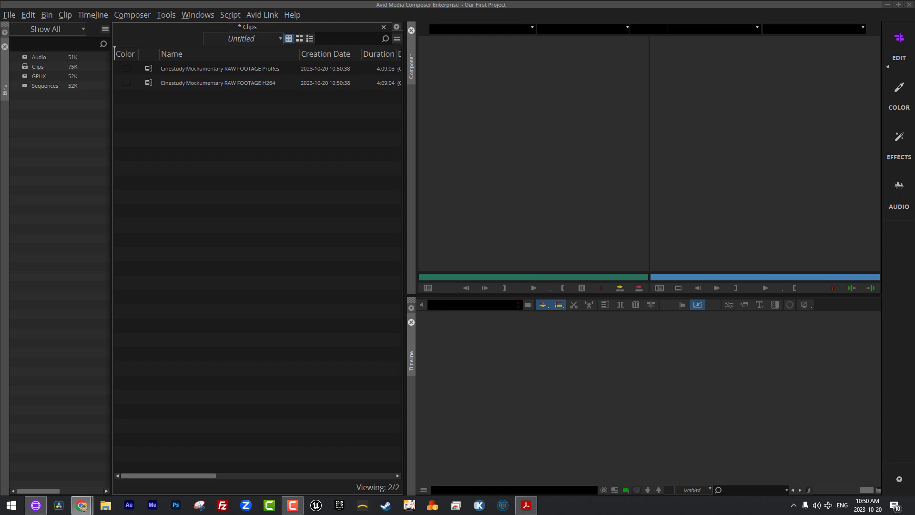
pyautogui.click(82, 504)
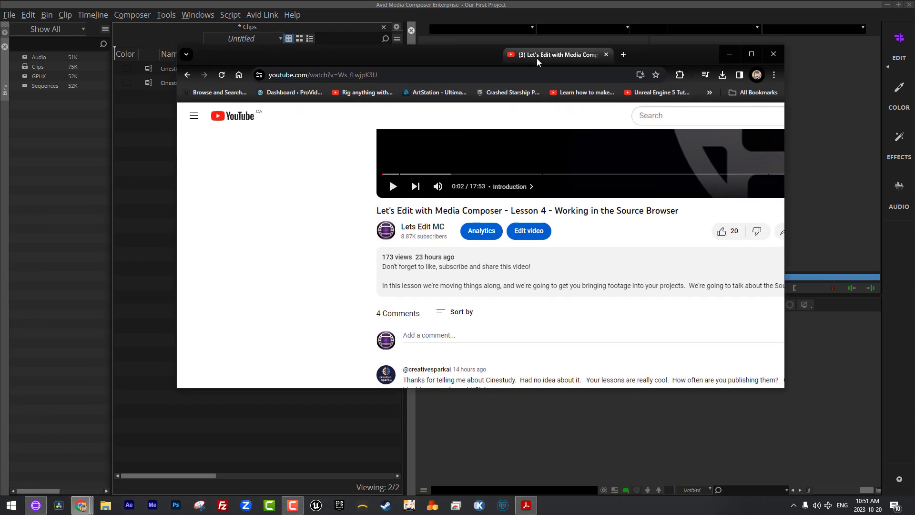
pyautogui.click(752, 50)
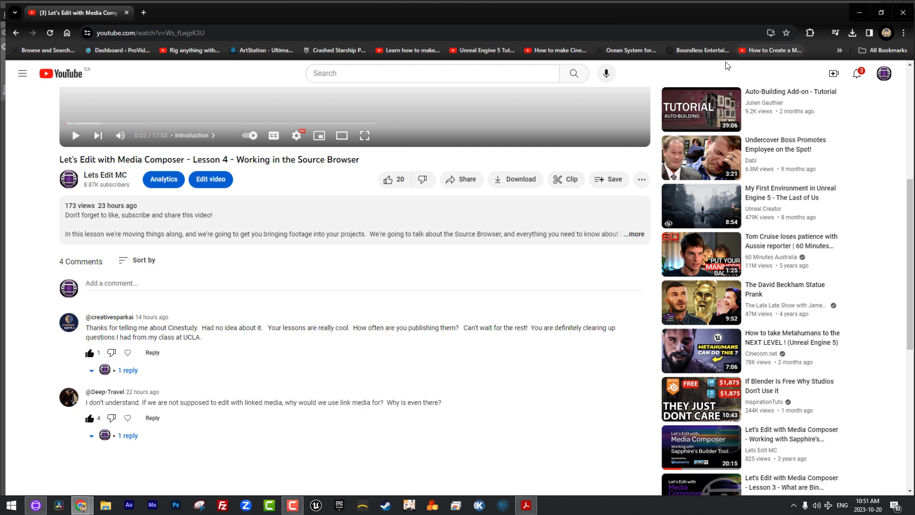
pyautogui.click(902, 13)
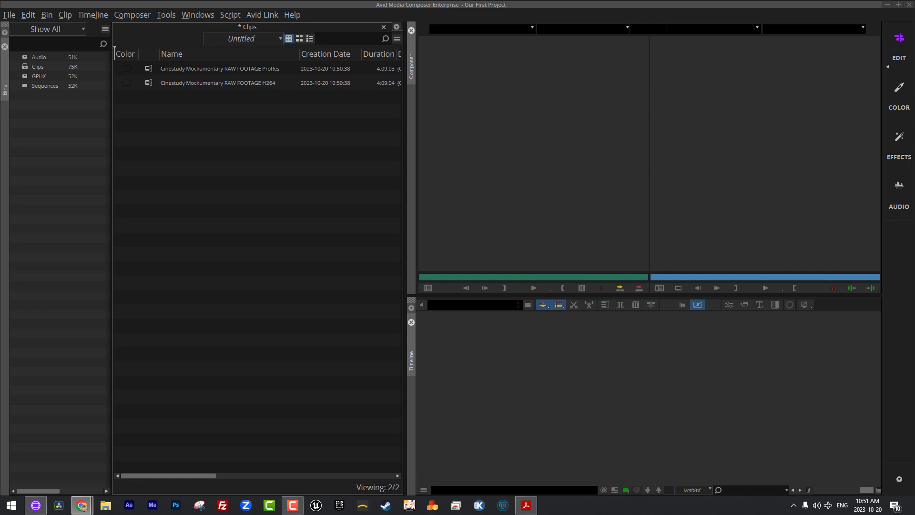
pyautogui.click(296, 272)
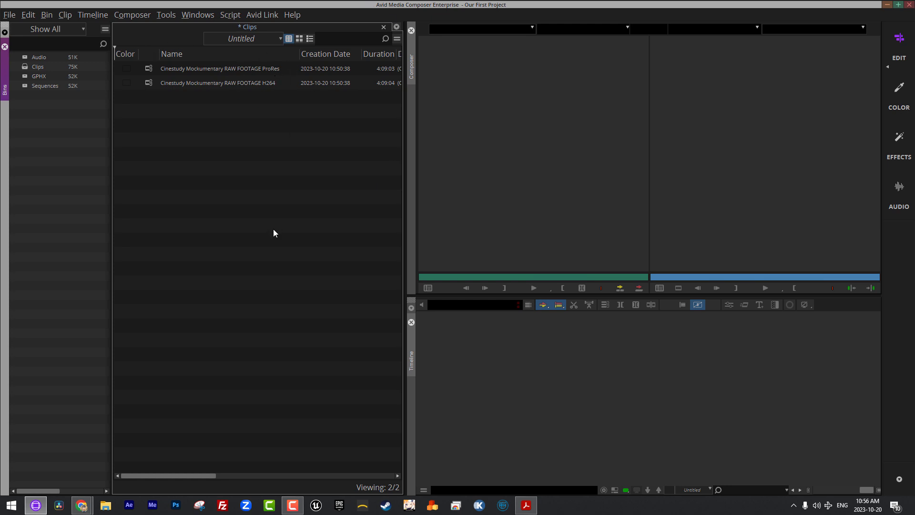
# Color the ProRes clip green and the H264 clip yellow in the Clips bin, and deselect them
pyautogui.click(125, 70)
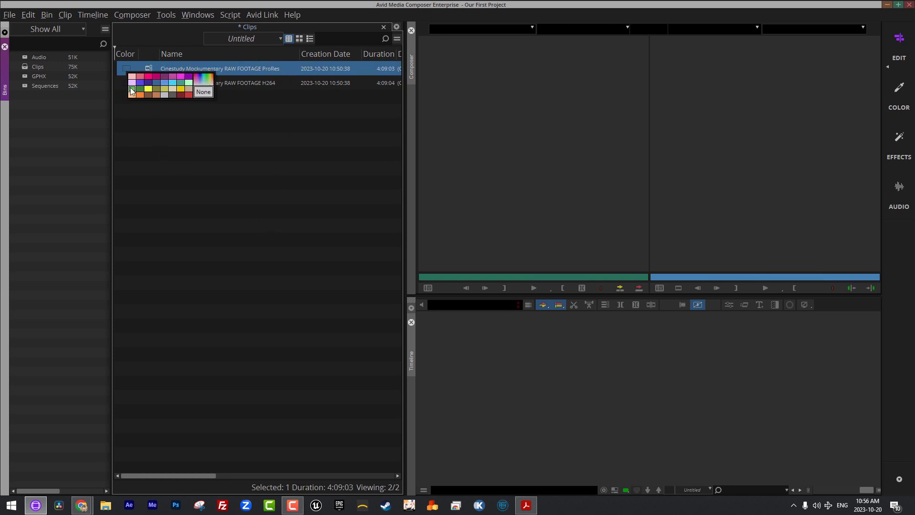
pyautogui.click(148, 81)
pyautogui.click(126, 84)
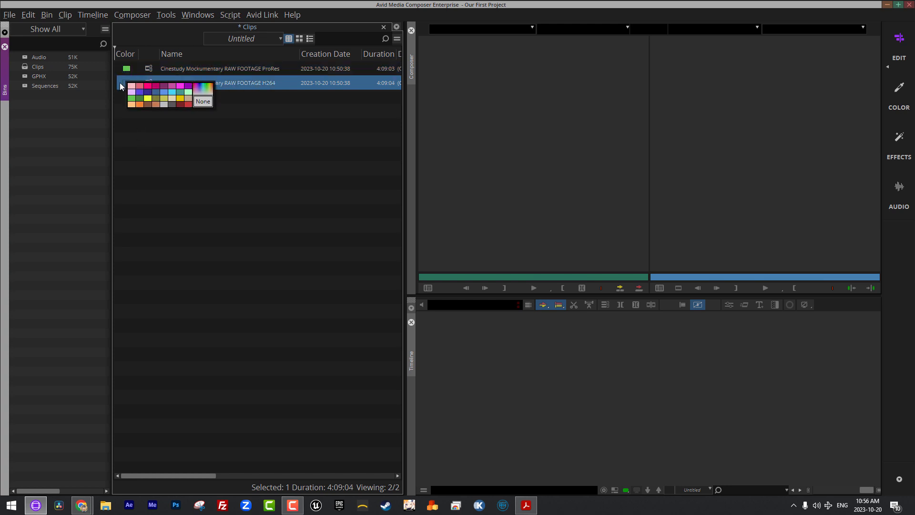
pyautogui.click(148, 98)
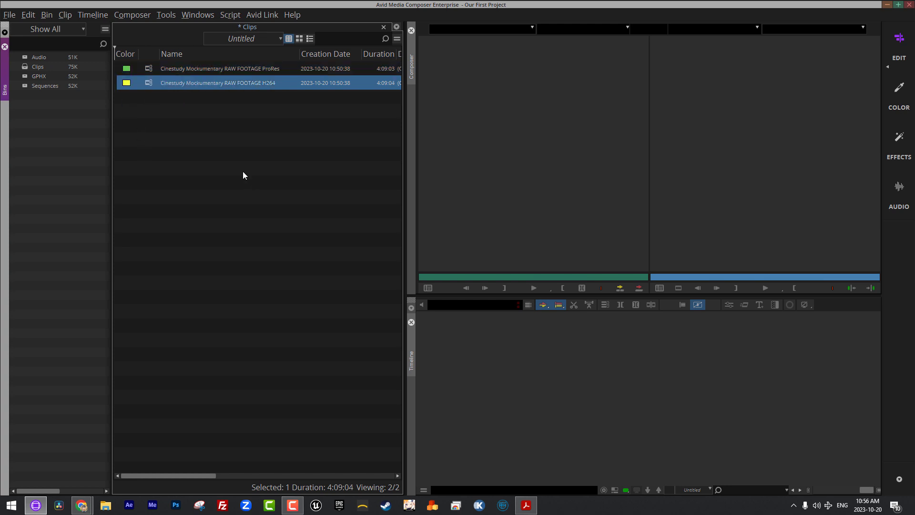
pyautogui.click(245, 175)
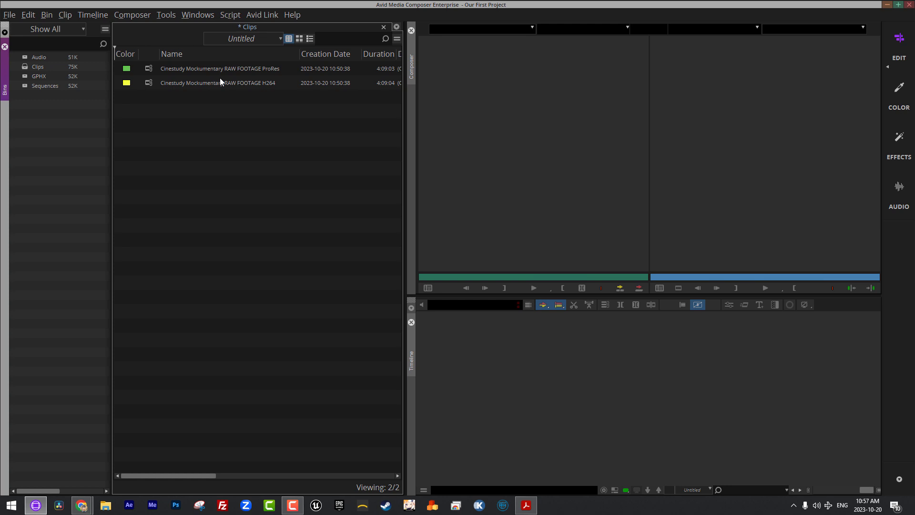
# Open the Consolidate/Transcode settings for the ProRes clip and choose Media 1 (E:) as the consolidate target drive
pyautogui.click(149, 69)
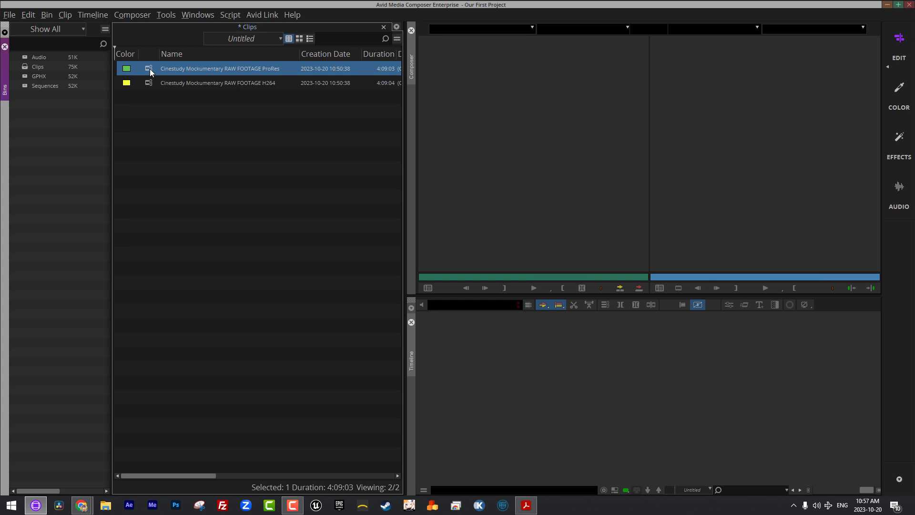
pyautogui.rightClick(150, 68)
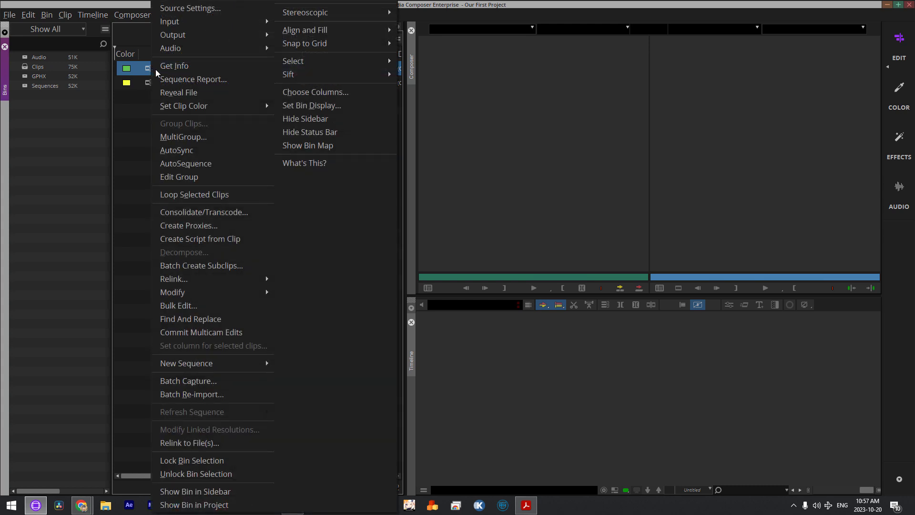
pyautogui.click(251, 213)
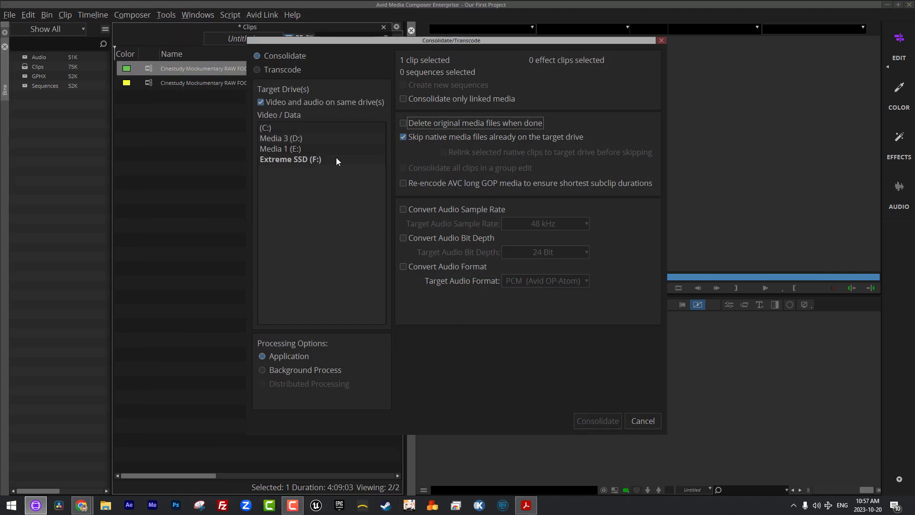
pyautogui.moveTo(371, 40); pyautogui.dragTo(233, 70)
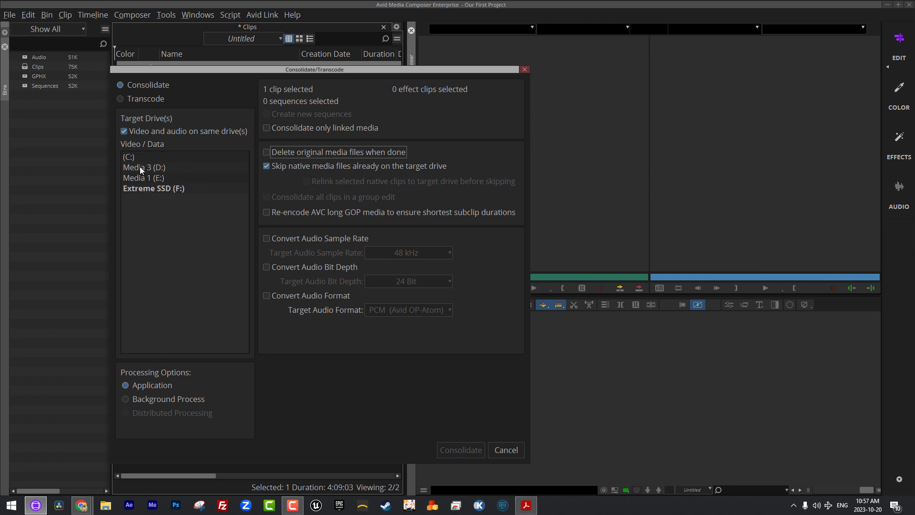
pyautogui.click(149, 177)
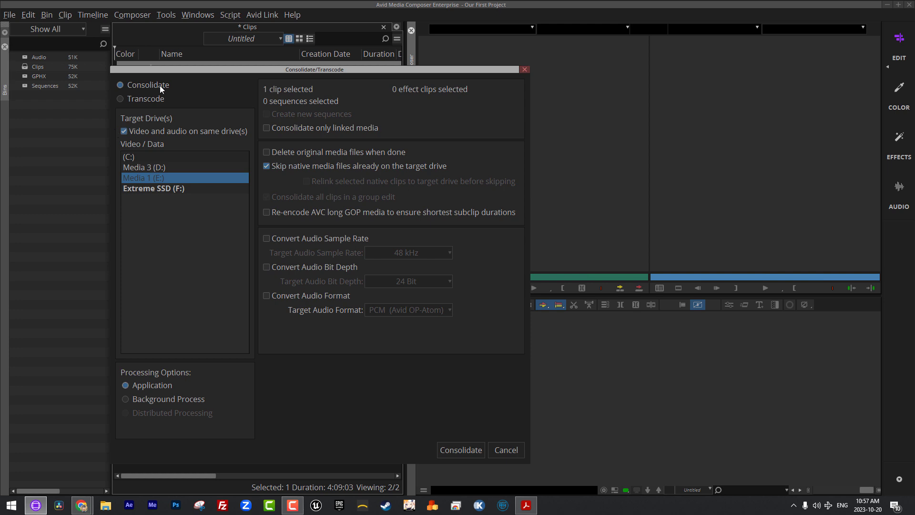
pyautogui.moveTo(159, 85)
pyautogui.moveTo(149, 103)
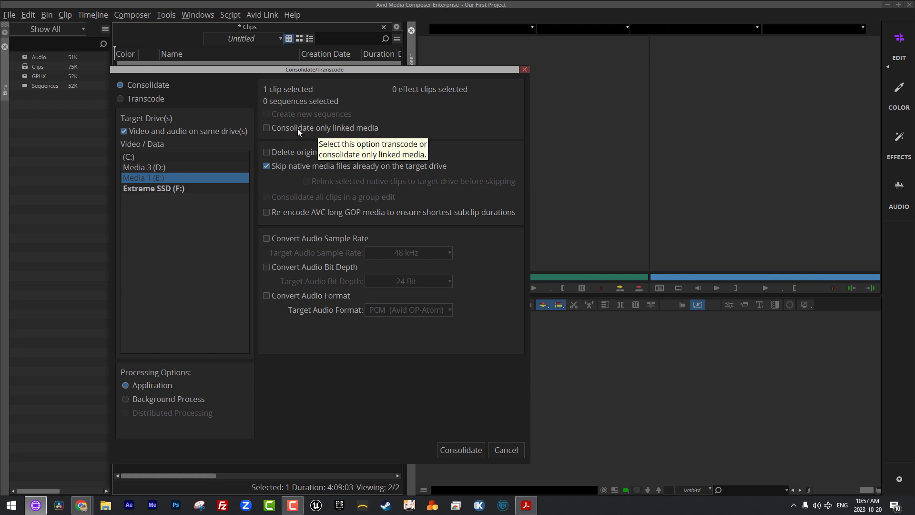
# Enable consolidating only linked media and deleting original media files when done, and consolidate the ProRes clip
pyautogui.moveTo(261, 70); pyautogui.dragTo(267, 93)
pyautogui.click(291, 152)
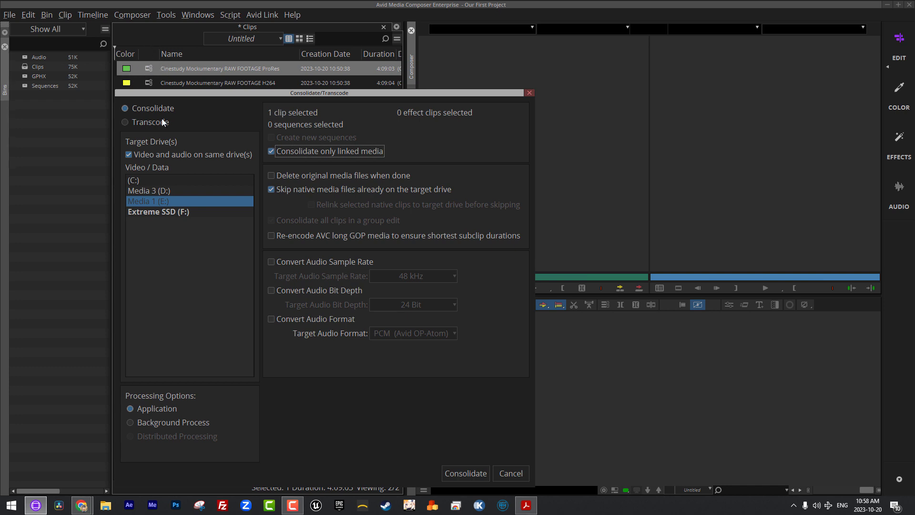
pyautogui.moveTo(256, 93); pyautogui.dragTo(238, 92)
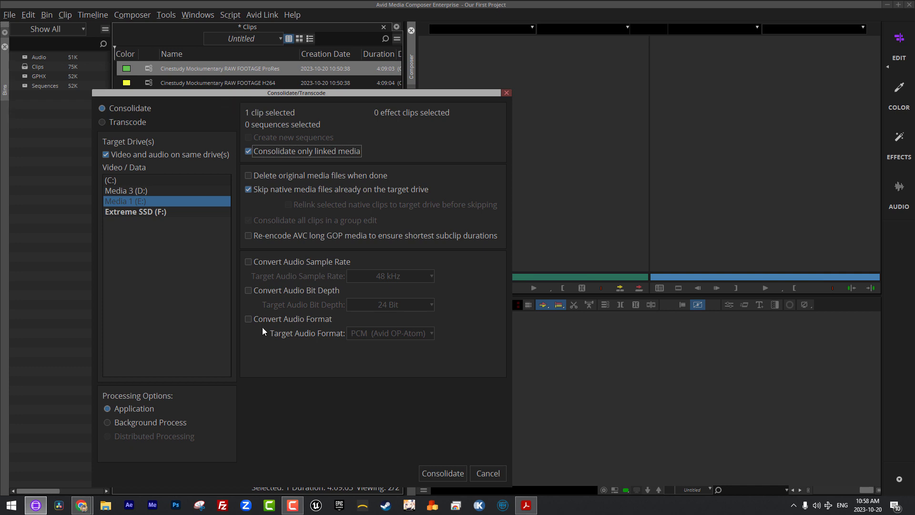
pyautogui.click(278, 176)
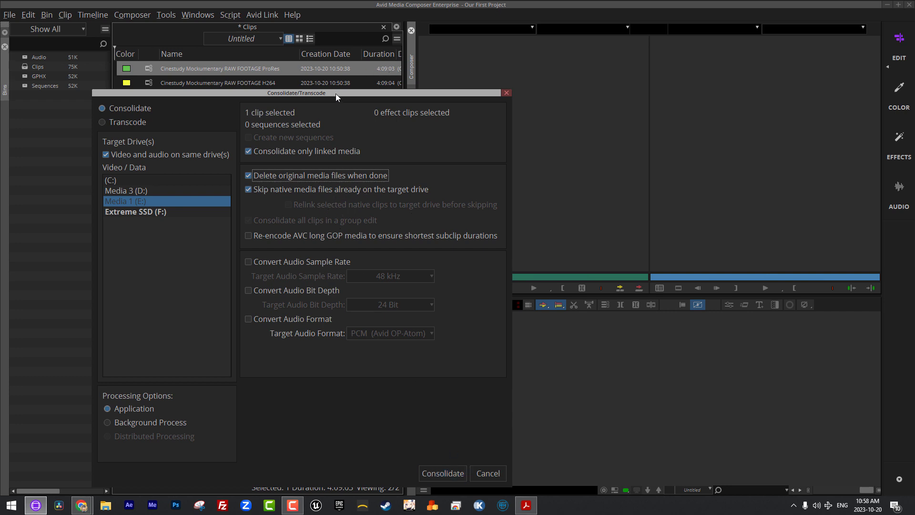
pyautogui.moveTo(335, 93); pyautogui.dragTo(332, 88)
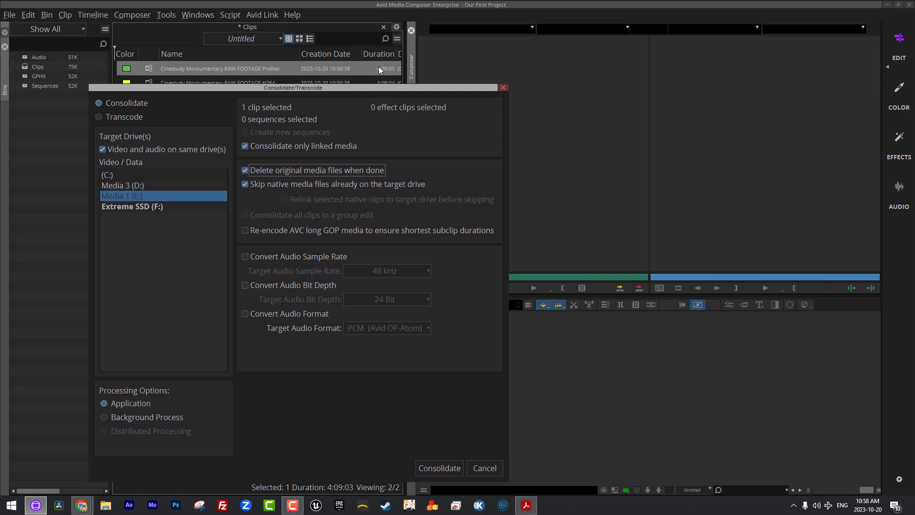
pyautogui.click(434, 467)
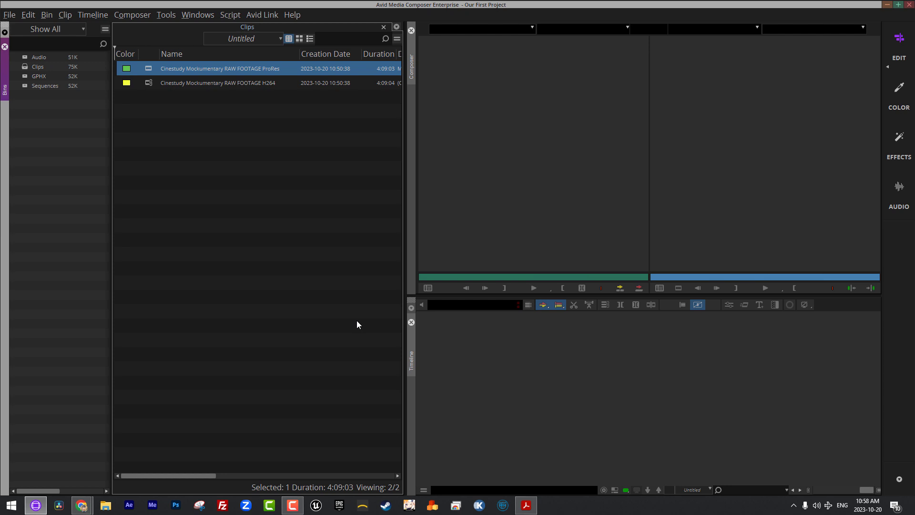
# Load the consolidated ProRes clip into the source monitor, play it briefly from about its midpoint, and deselect it in the bin
pyautogui.doubleClick(150, 67)
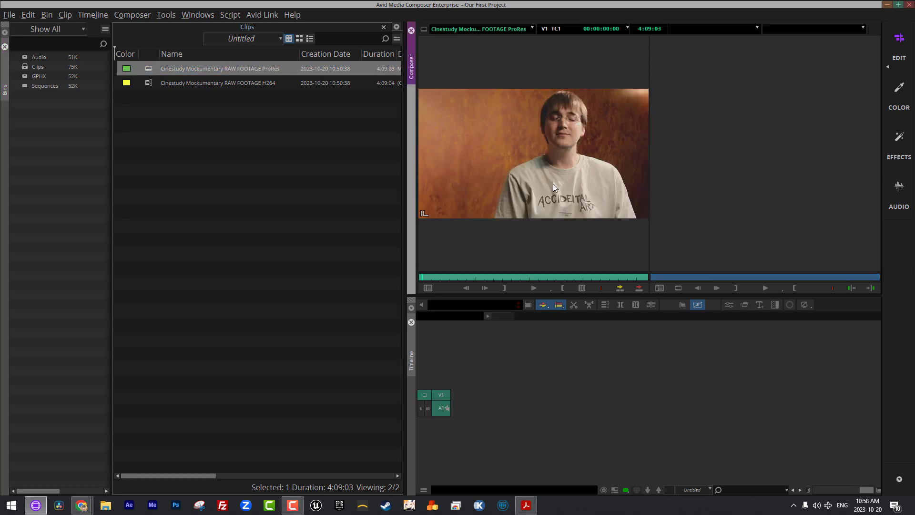
pyautogui.click(527, 277)
pyautogui.press('space')
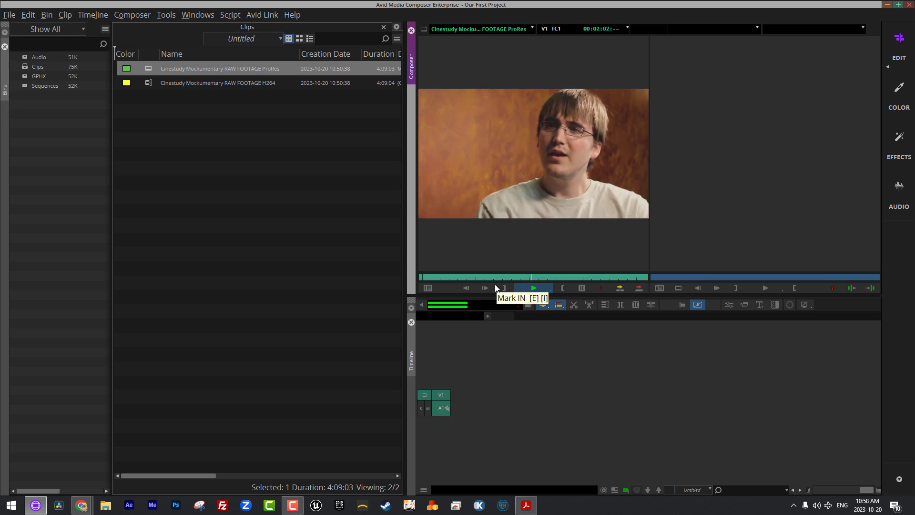
pyautogui.press('space')
pyautogui.click(228, 219)
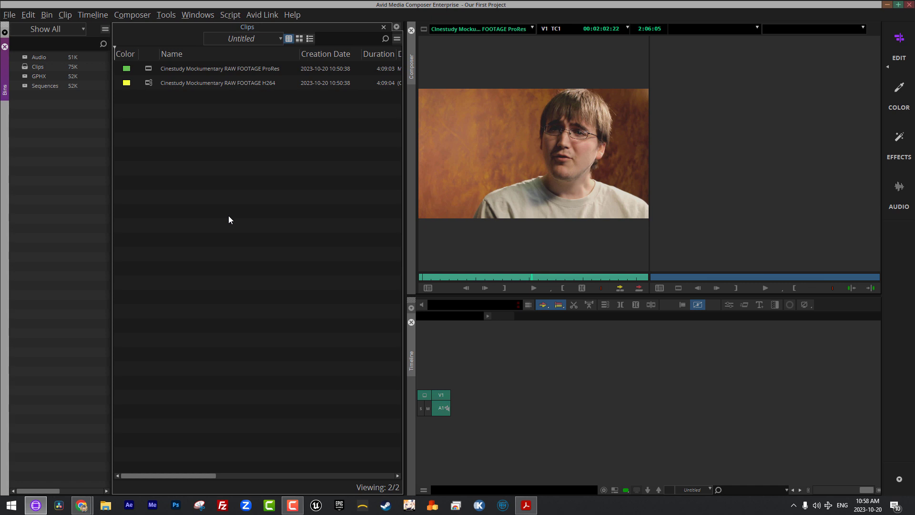
# Minimize Media Composer, move the ProRes file apart on the desktop, check the file's properties, and close them
pyautogui.click(885, 7)
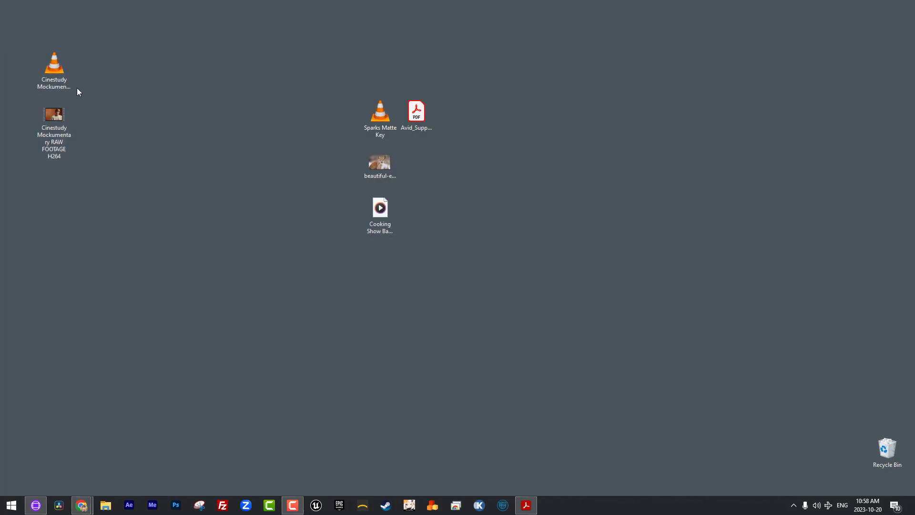
pyautogui.moveTo(55, 71); pyautogui.dragTo(123, 72)
pyautogui.rightClick(121, 71)
pyautogui.click(123, 121)
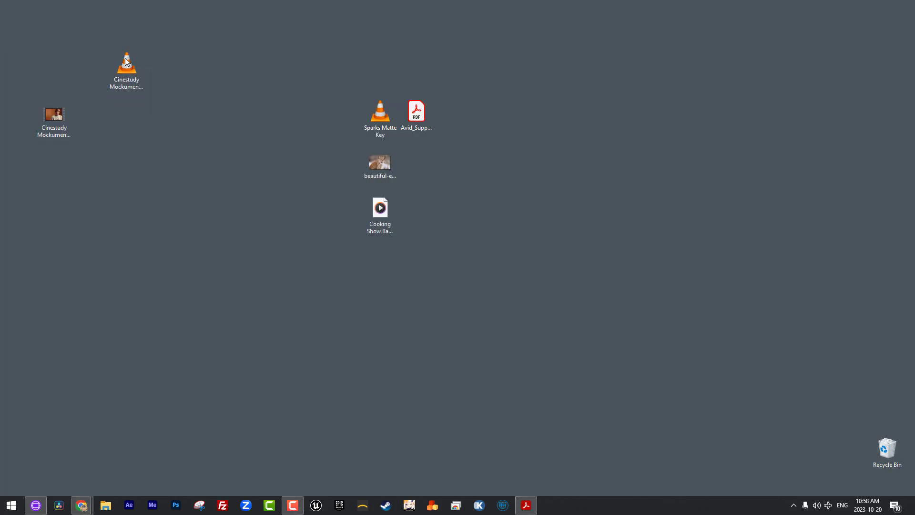
pyautogui.click(127, 60)
pyautogui.hotkey('shift', 'F10')
pyautogui.click(160, 305)
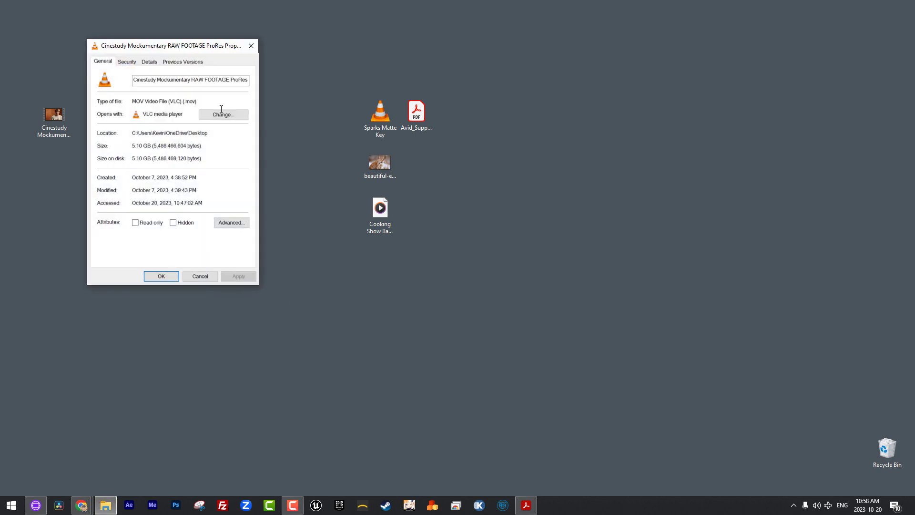
pyautogui.click(251, 45)
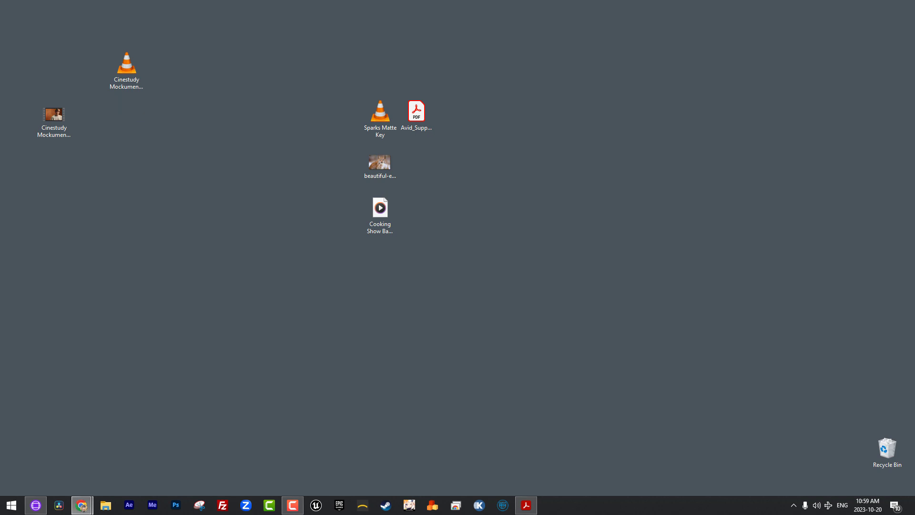
# In File Explorer, open Avid MediaFiles\MXF\1 on Media 1 (E:), sort by date modified, and inspect the newest MXF video file's media info
pyautogui.click(105, 505)
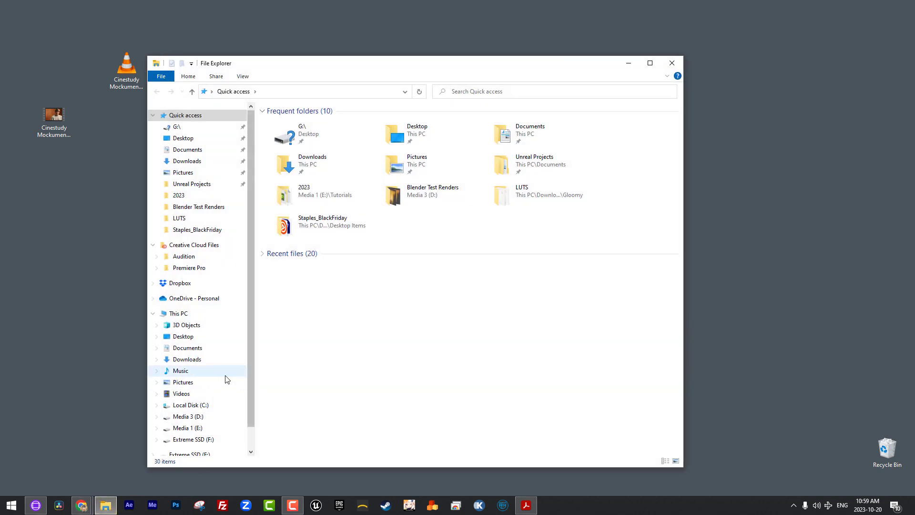
pyautogui.click(193, 429)
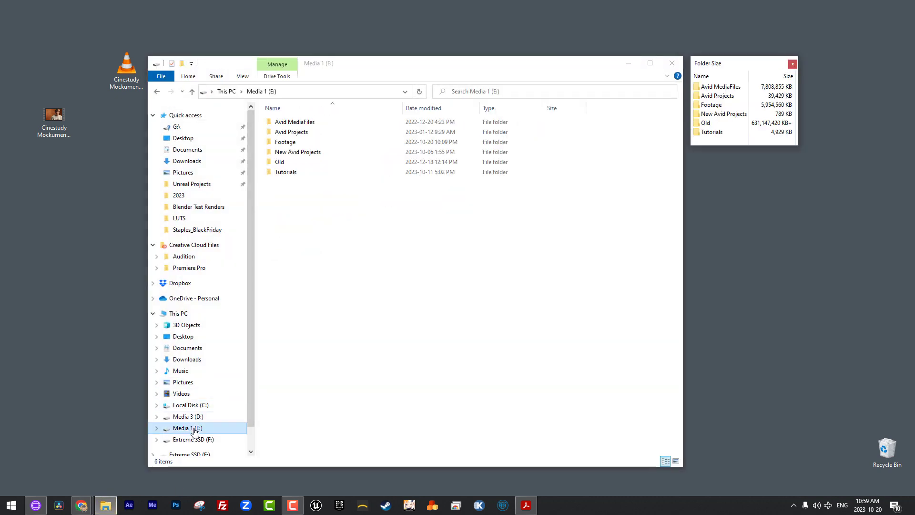
pyautogui.doubleClick(317, 124)
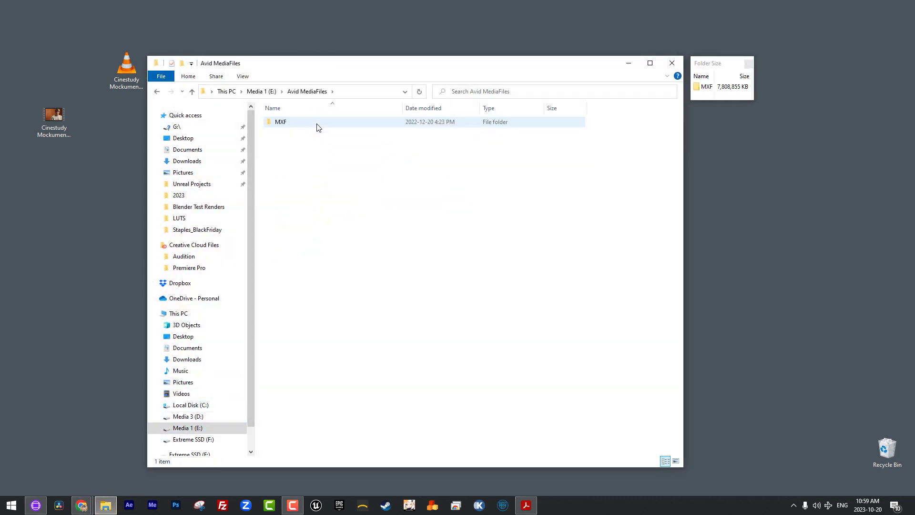
pyautogui.doubleClick(318, 125)
pyautogui.doubleClick(314, 125)
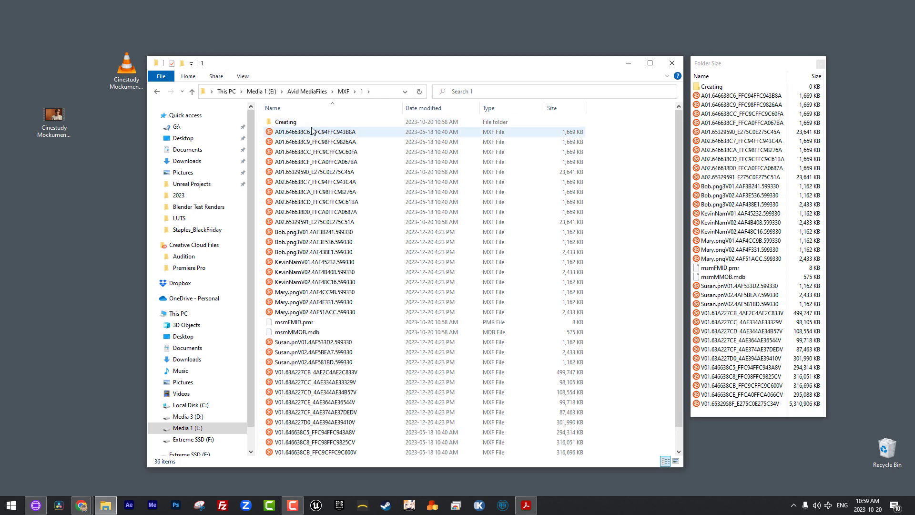
pyautogui.click(426, 109)
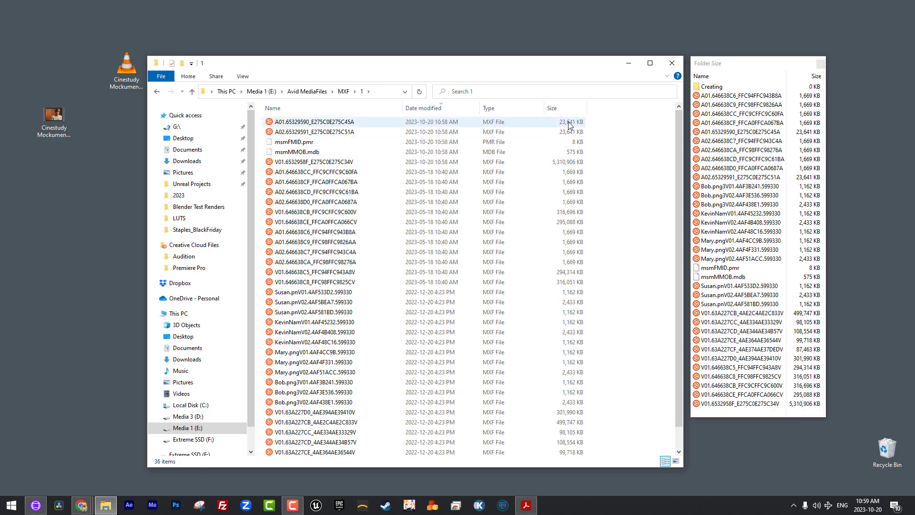
pyautogui.moveTo(336, 164)
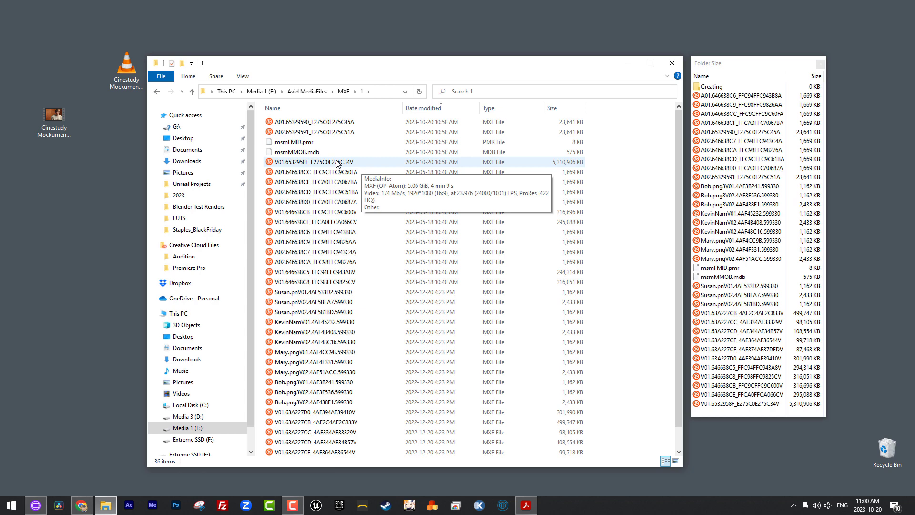
# Switch back to Media Composer, try to consolidate the H264 clip to Media 1 (E:), and dismiss the resulting messages
pyautogui.click(36, 505)
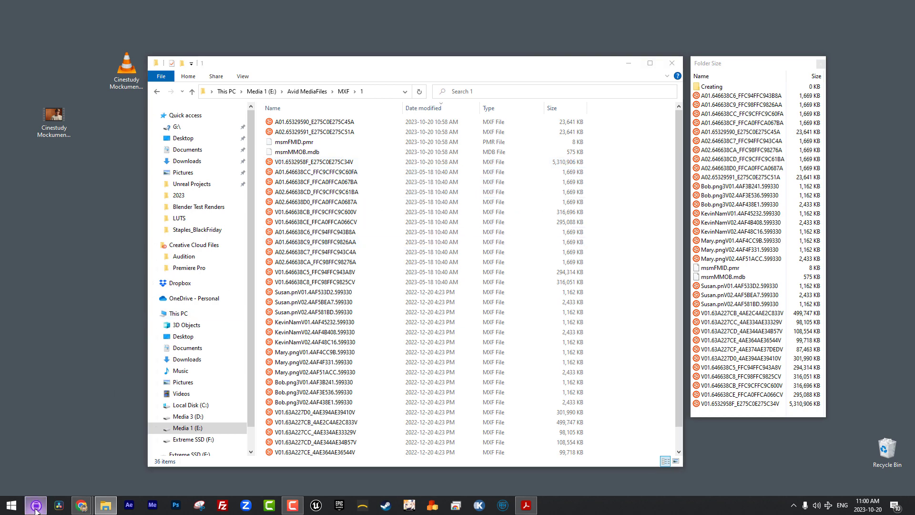
pyautogui.click(141, 83)
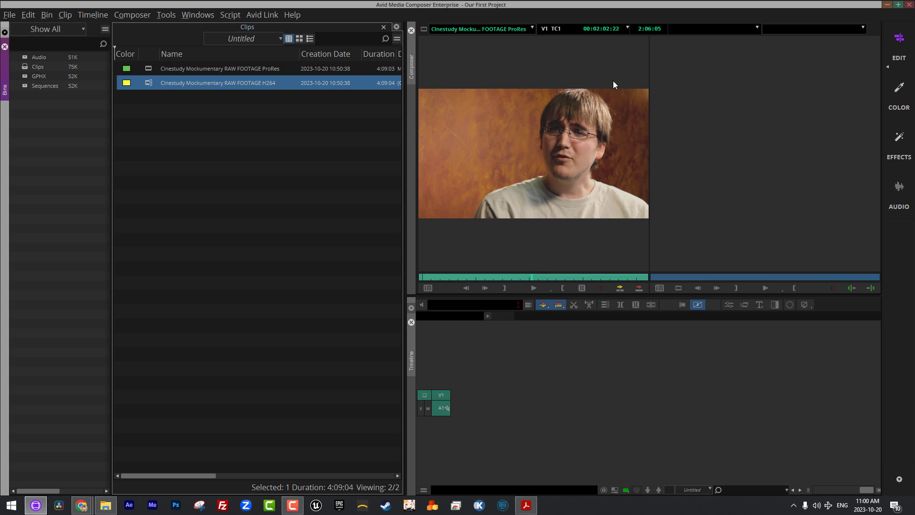
pyautogui.rightClick(148, 84)
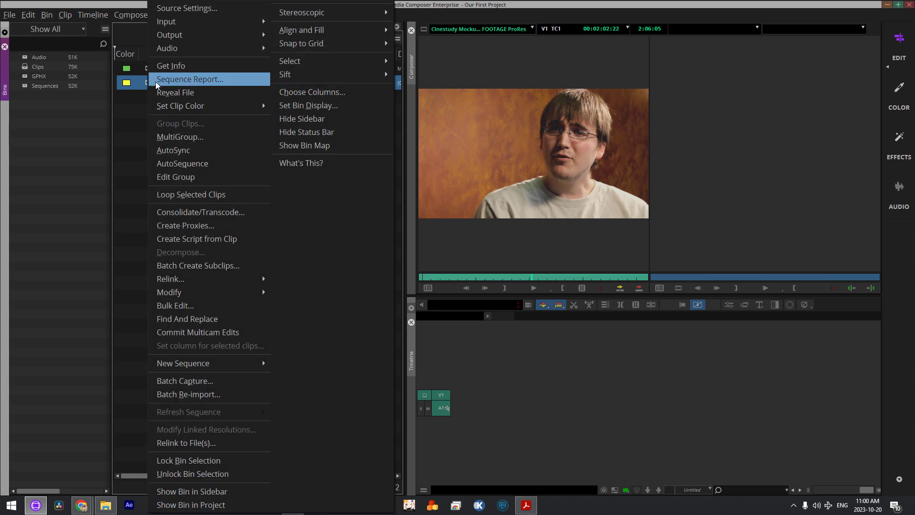
pyautogui.click(222, 212)
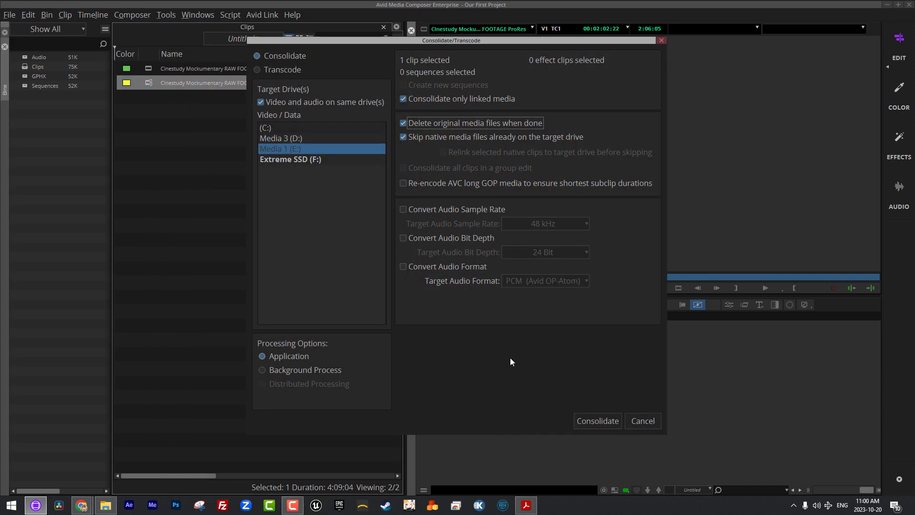
pyautogui.click(599, 418)
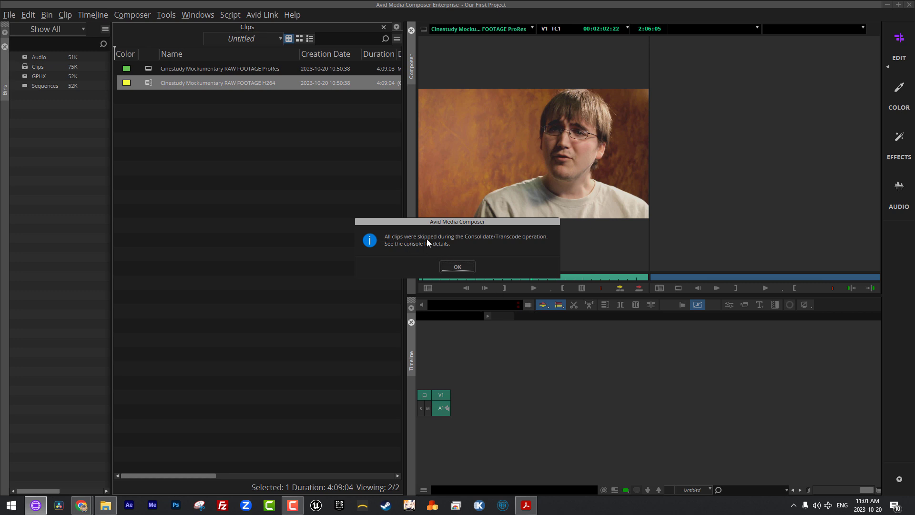
pyautogui.click(469, 268)
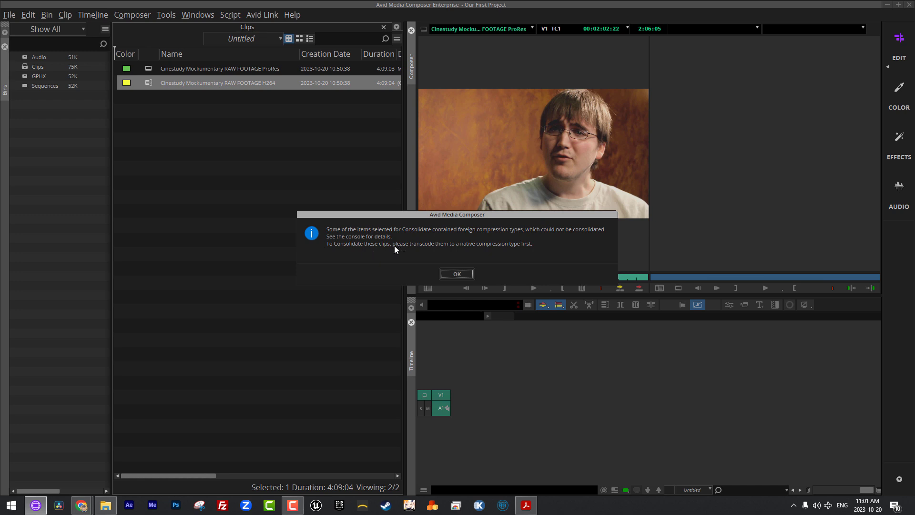
pyautogui.click(458, 273)
pyautogui.click(237, 175)
# Open Consolidate/Transcode for the linked H264 clip, choose Transcode with Media 1 (E:) as the target drive, and move the dialog off the bin
pyautogui.click(149, 84)
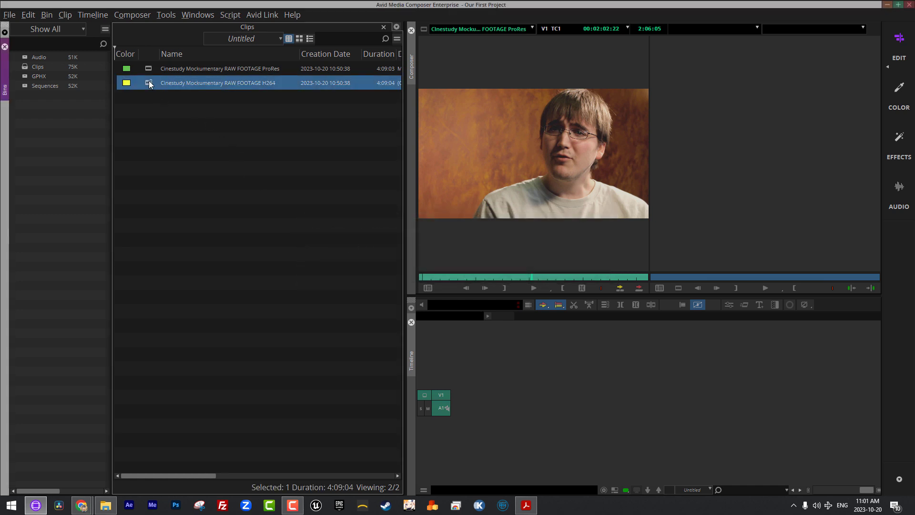
pyautogui.rightClick(148, 81)
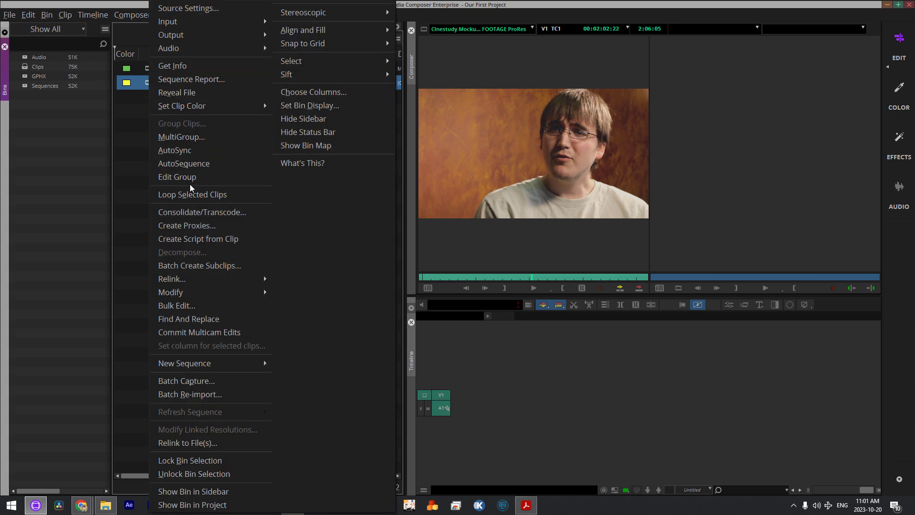
pyautogui.click(214, 212)
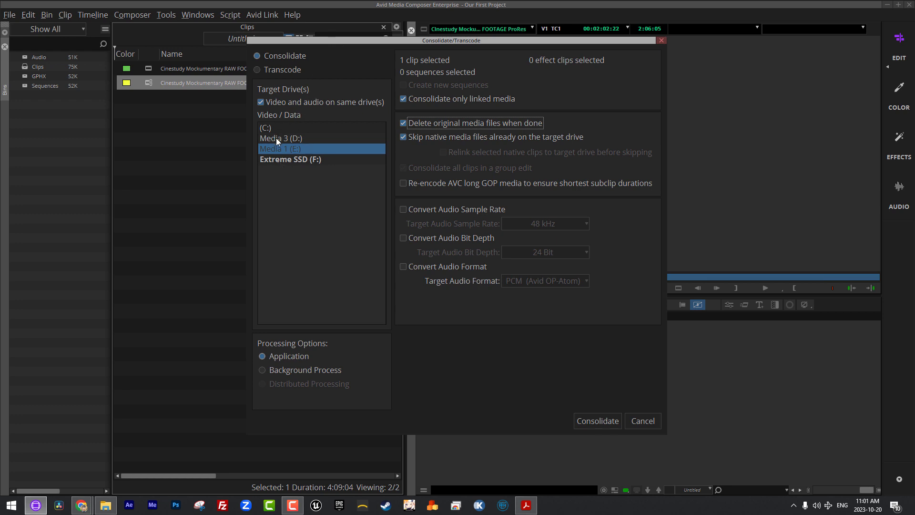
pyautogui.click(258, 70)
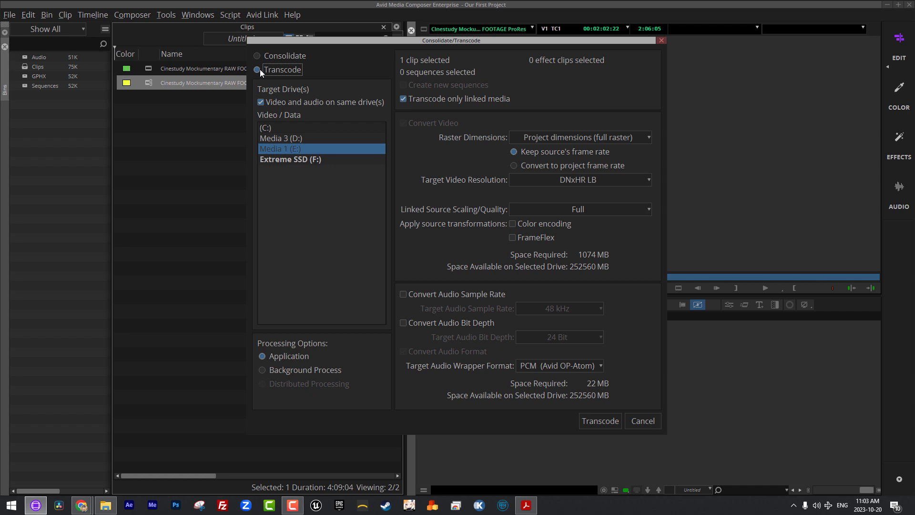
pyautogui.moveTo(299, 40); pyautogui.dragTo(392, 47)
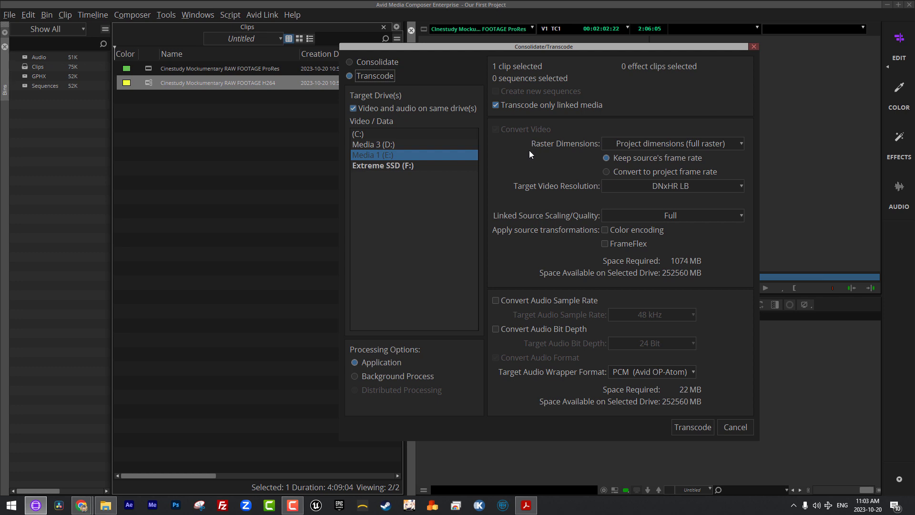
# Review the raster dimensions and target video resolution options, keeping Project dimensions (full raster) and DNxHR LB
pyautogui.click(643, 144)
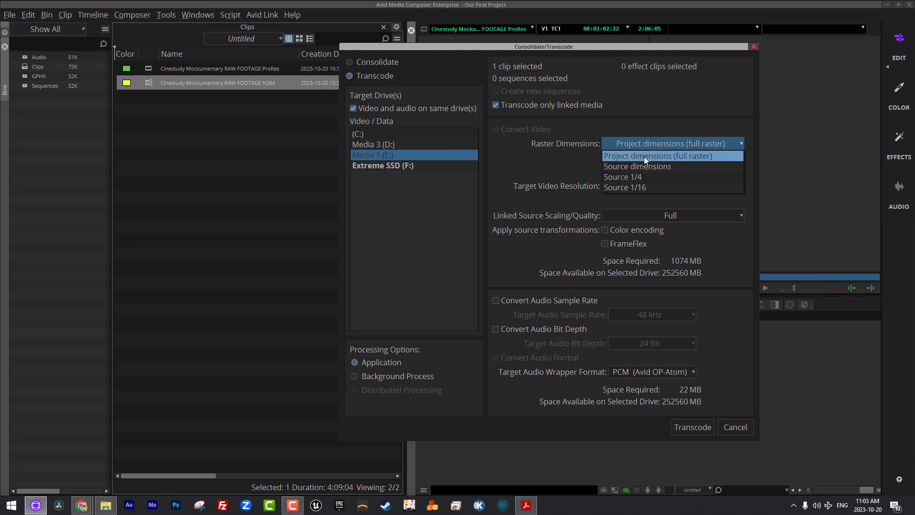
pyautogui.click(641, 155)
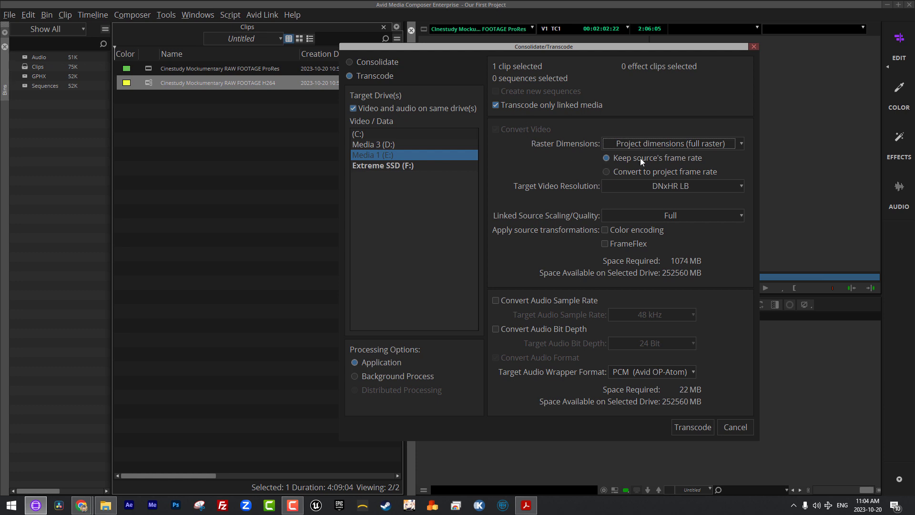
pyautogui.click(656, 144)
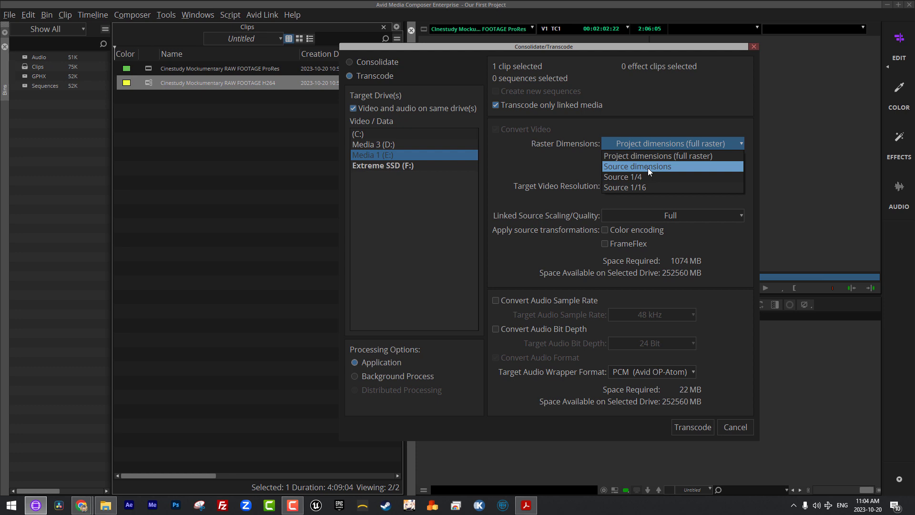
pyautogui.click(528, 169)
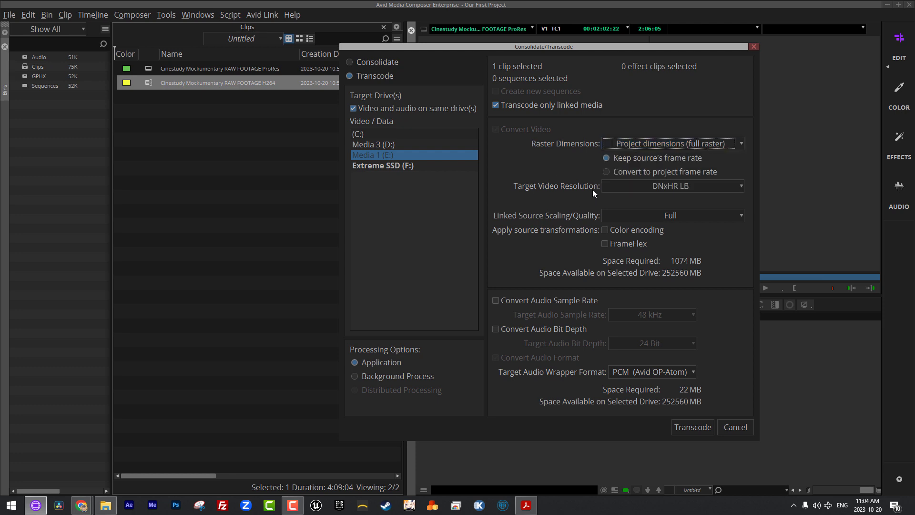
pyautogui.click(721, 187)
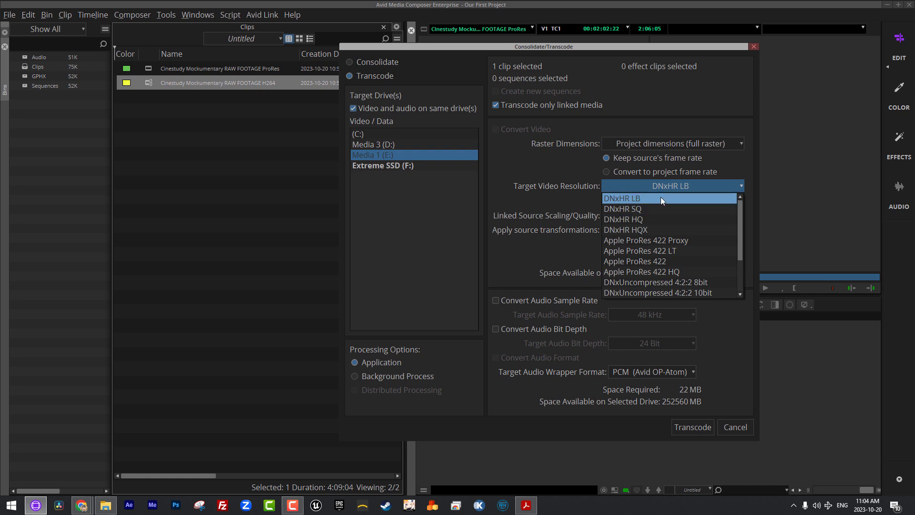
pyautogui.scroll(-1, 661, 197)
pyautogui.scroll(1, 661, 196)
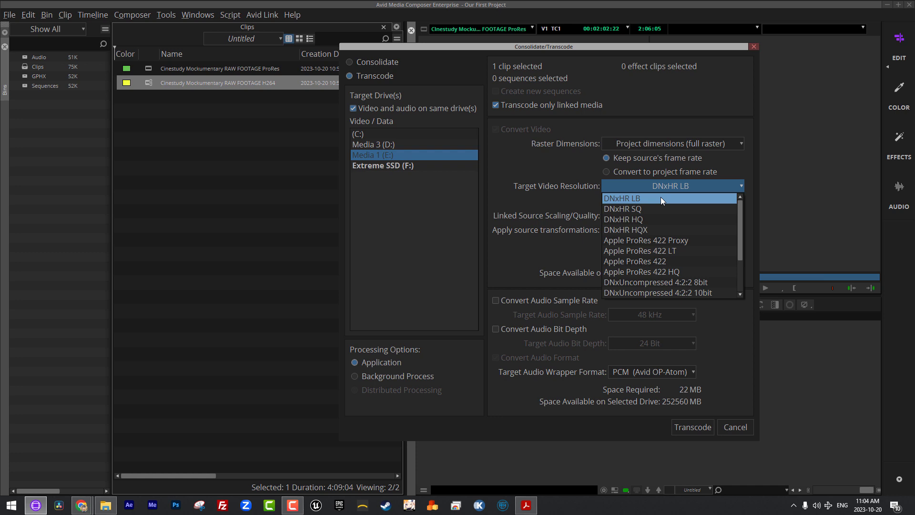
pyautogui.click(631, 196)
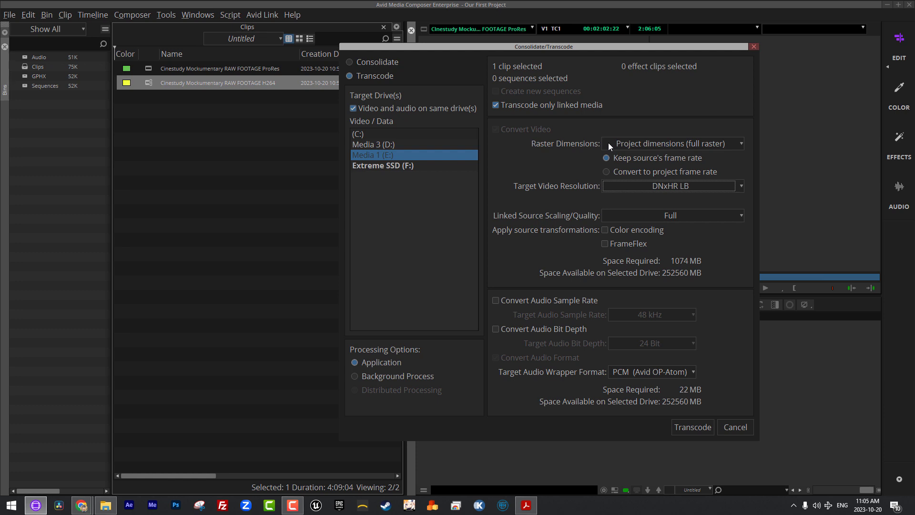
# Try converting to the project frame rate with DNxHD LB, and return to keeping the source's frame rate with DNxHR LB
pyautogui.click(623, 172)
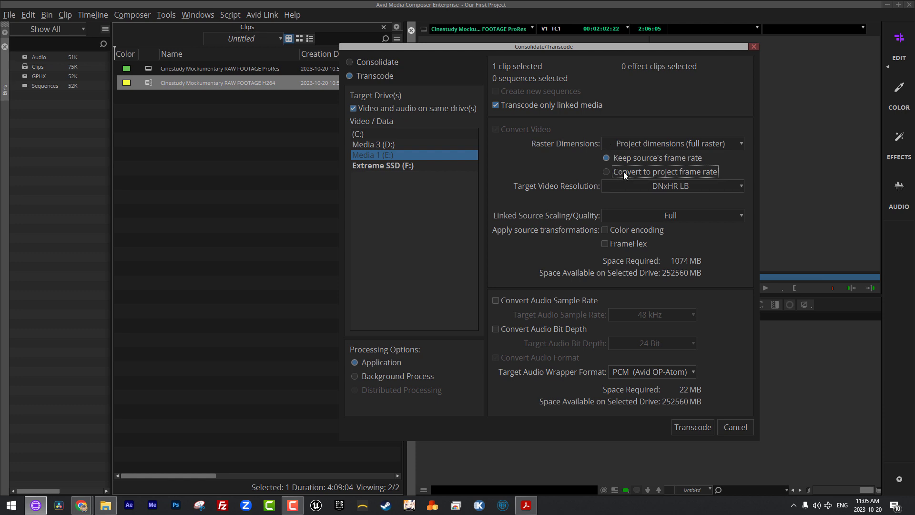
pyautogui.click(672, 187)
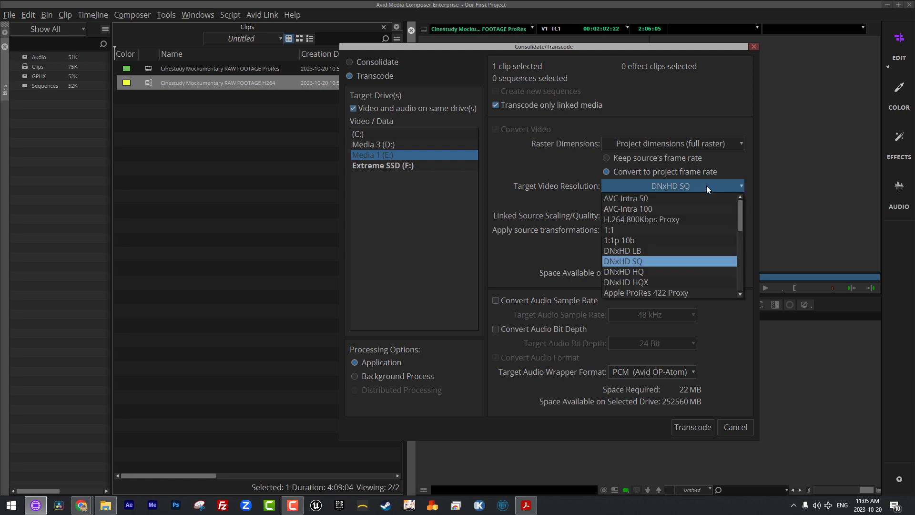
pyautogui.click(657, 251)
pyautogui.click(636, 159)
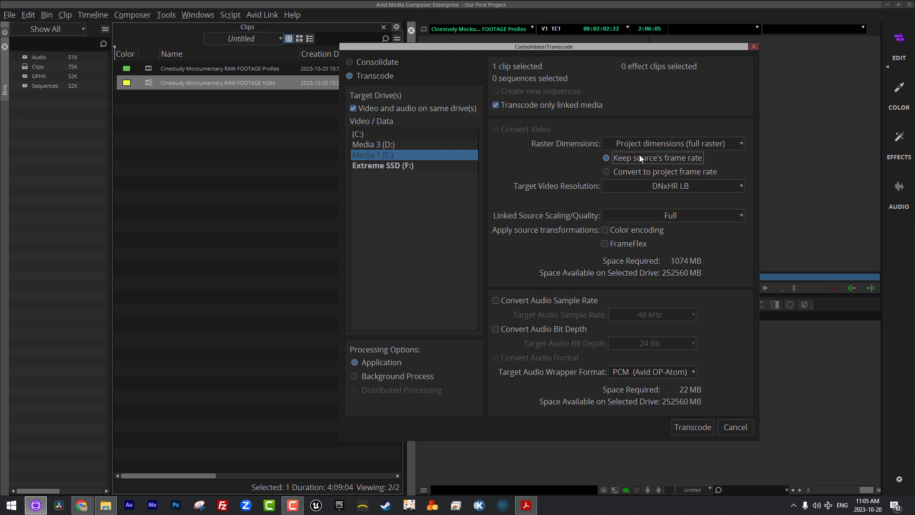
pyautogui.click(677, 186)
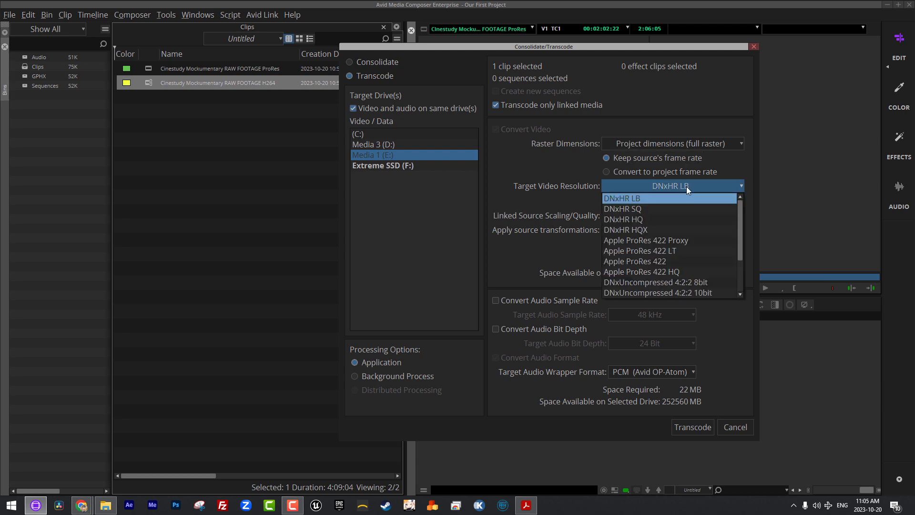
pyautogui.click(625, 199)
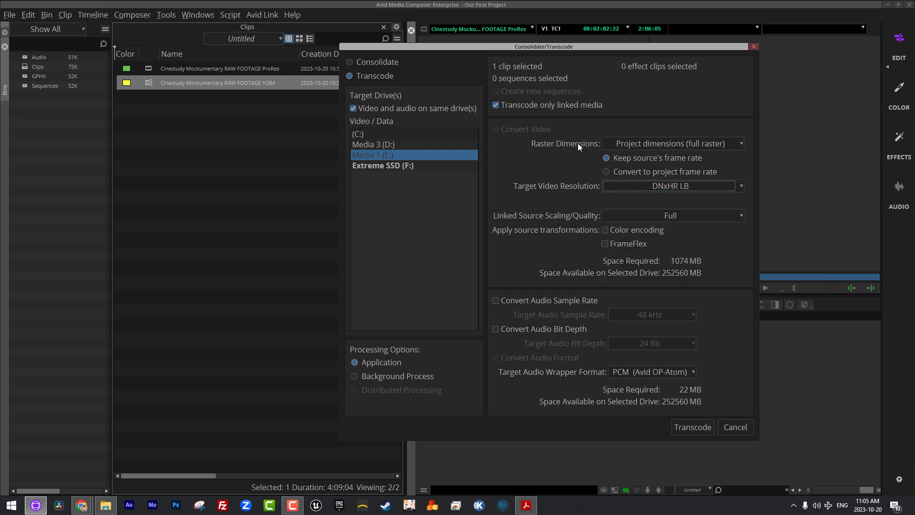
# Set the raster to Source dimensions, apply the Color encoding and FrameFlex source transformations, and transcode the H264 clip
pyautogui.click(674, 138)
pyautogui.click(631, 164)
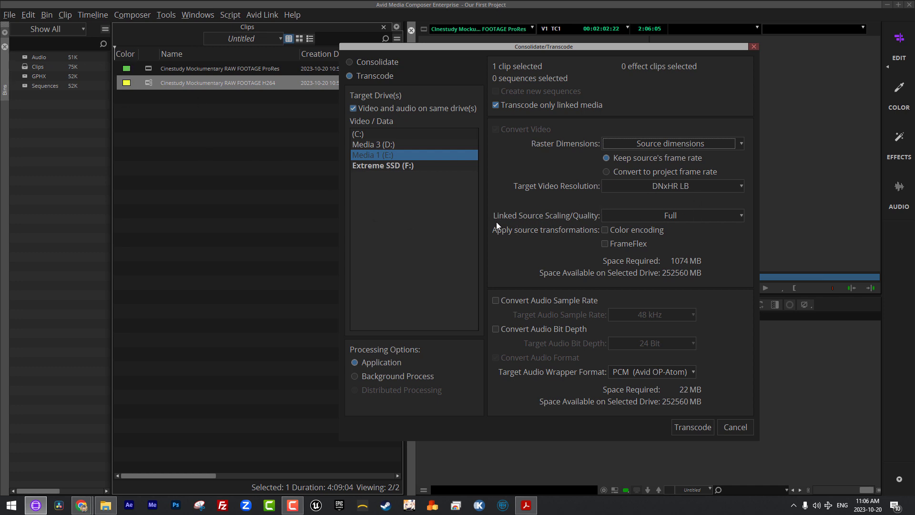
pyautogui.click(605, 244)
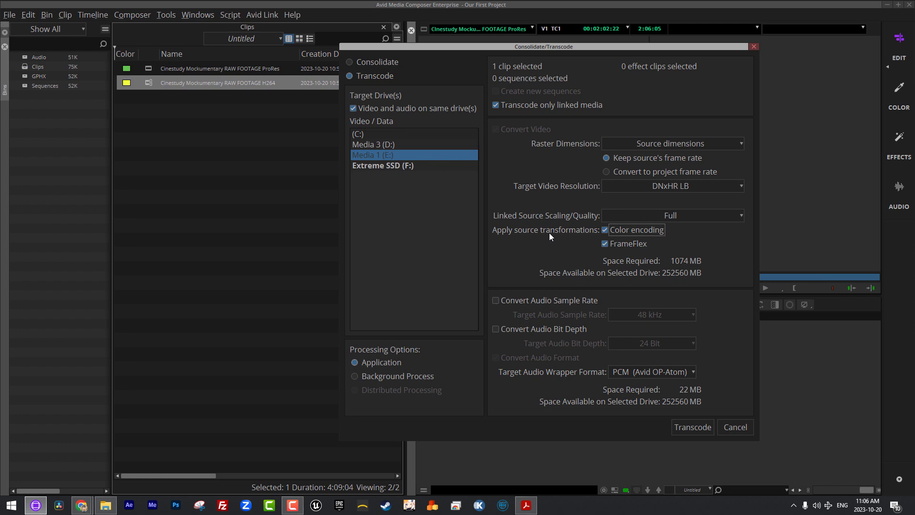
pyautogui.click(695, 428)
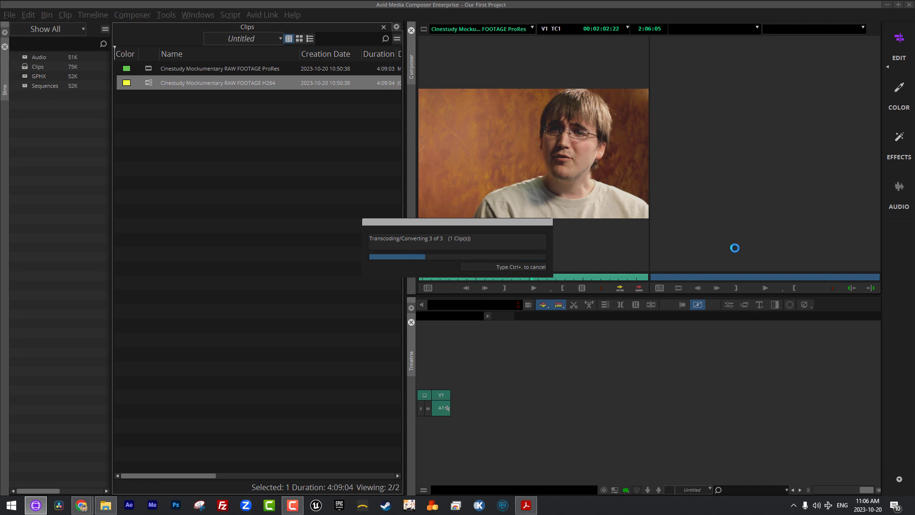
# Switch to File Explorer, check the newest MXF files in Avid MediaFiles\MXF\1, and return to Media Composer
pyautogui.click(105, 505)
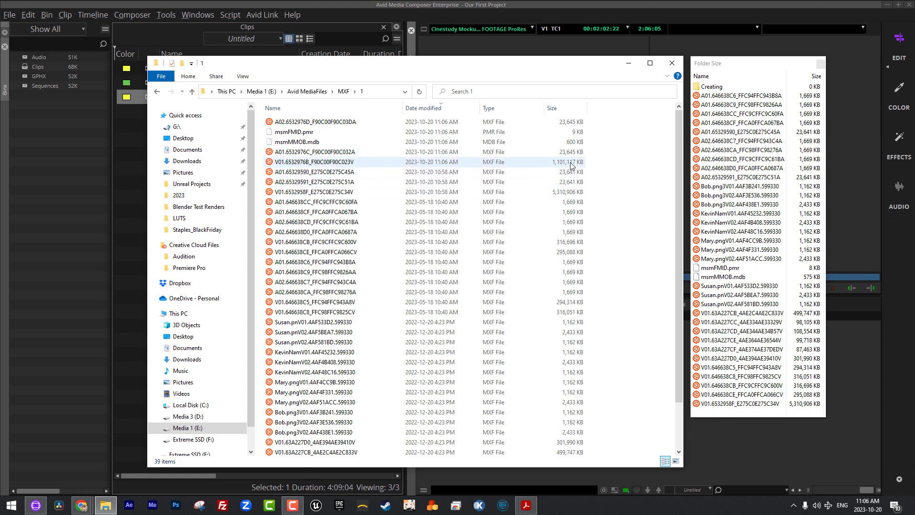
pyautogui.moveTo(234, 63); pyautogui.dragTo(223, 258)
pyautogui.click(187, 181)
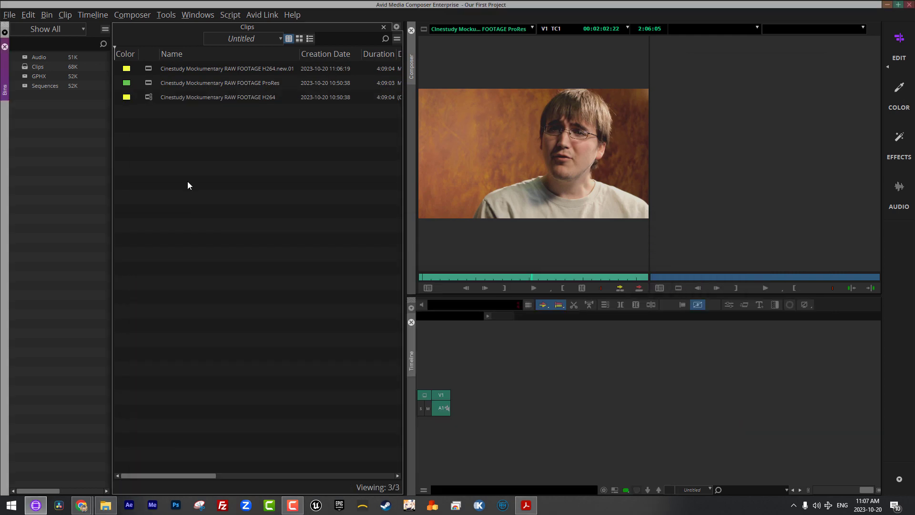
# Load the transcoded H264.new.01 clip into the source monitor and play it briefly from about a third of the way in
pyautogui.click(148, 68)
pyautogui.moveTo(147, 68); pyautogui.dragTo(516, 170)
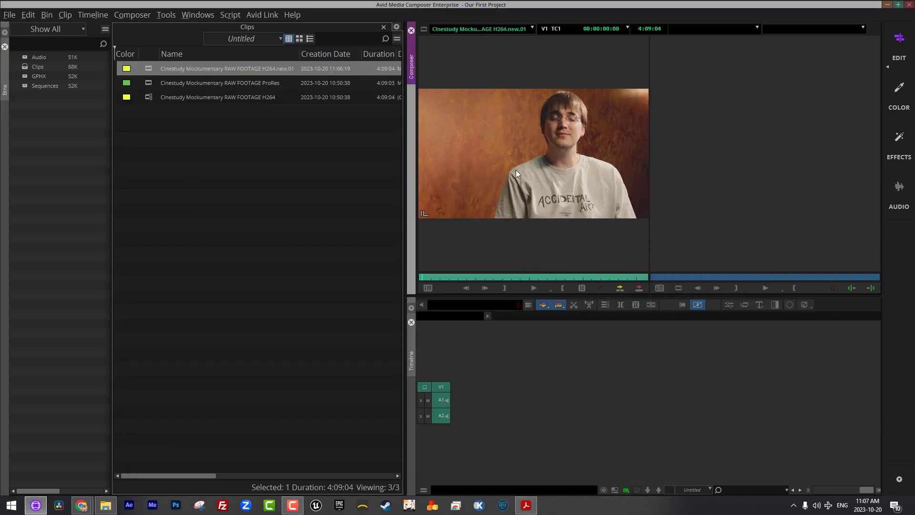
pyautogui.click(499, 276)
pyautogui.press('space')
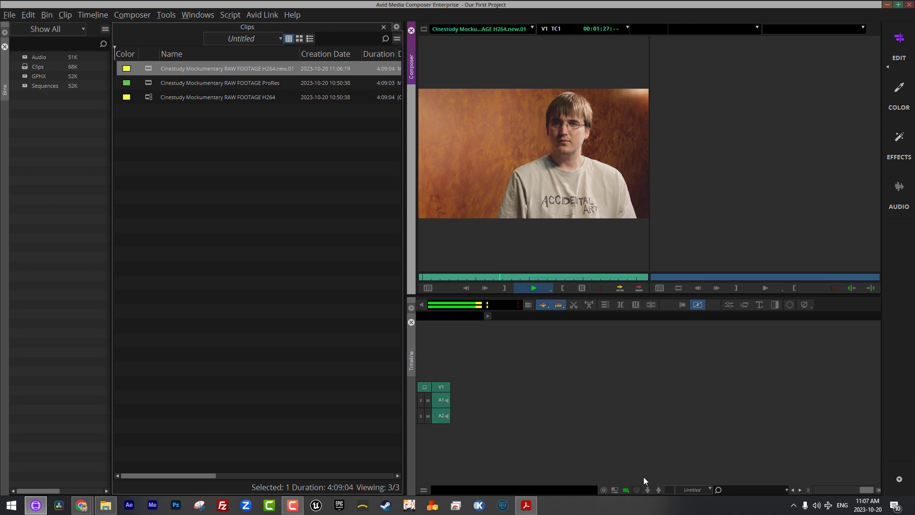
pyautogui.press('space')
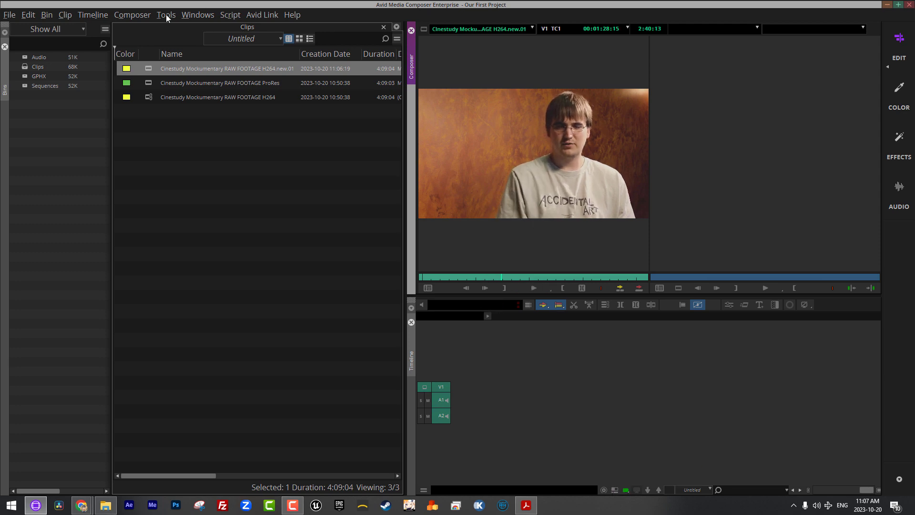
# Switch the Composer to a single monitor, edit the transcoded H264 clip into a new sequence from a pop-up monitor, and play it briefly
pyautogui.click(132, 15)
pyautogui.click(147, 56)
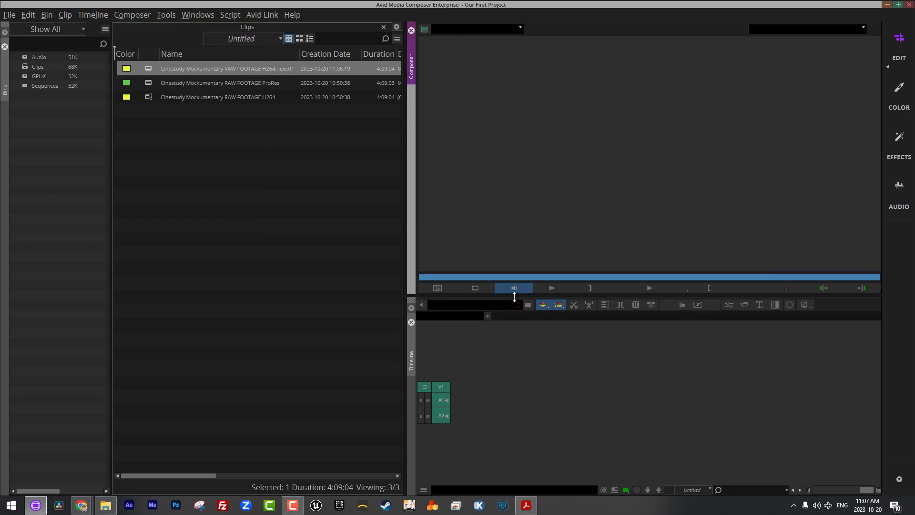
pyautogui.doubleClick(148, 68)
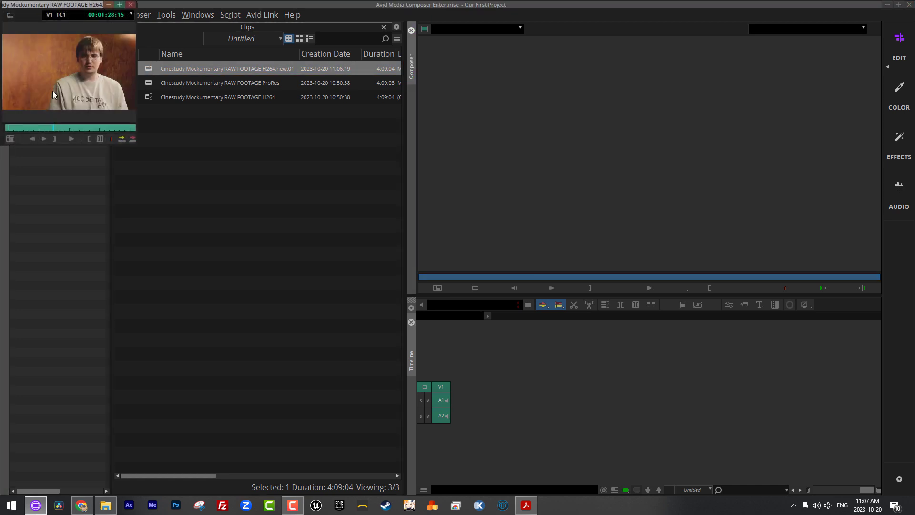
pyautogui.moveTo(53, 95); pyautogui.dragTo(504, 219)
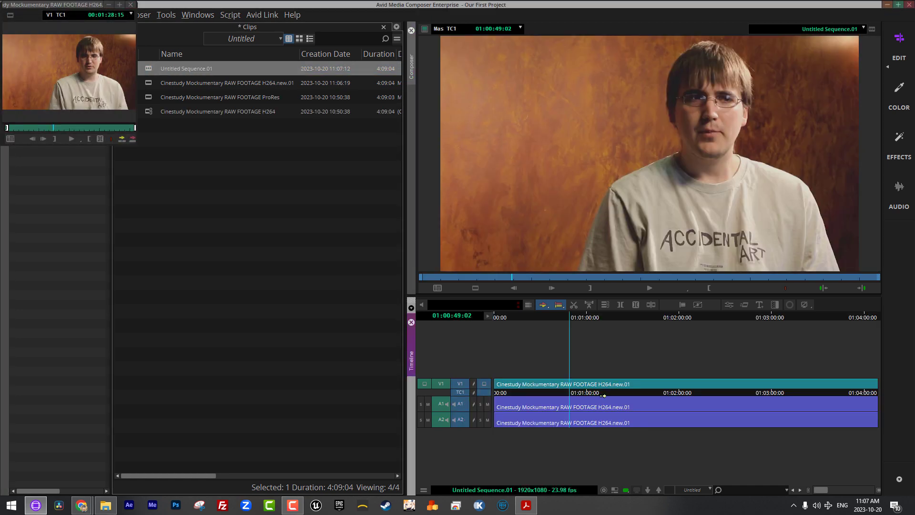
pyautogui.press('space')
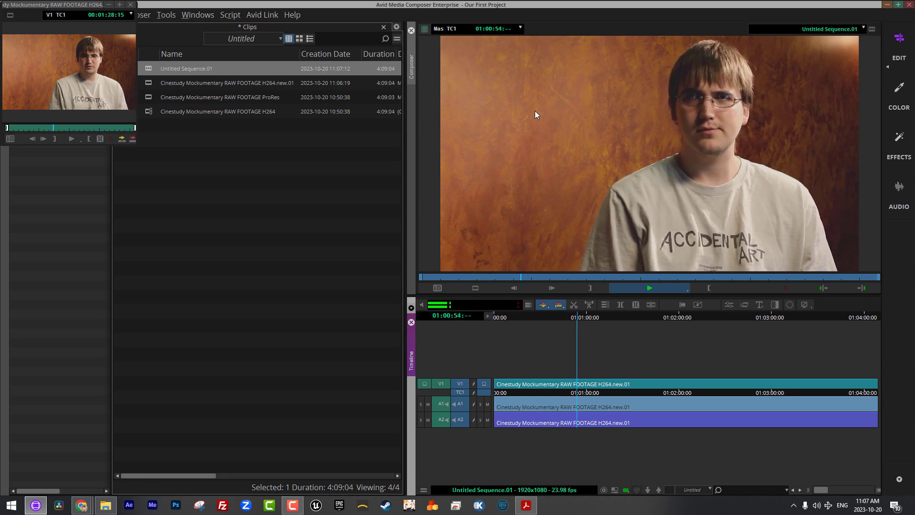
pyautogui.click(131, 4)
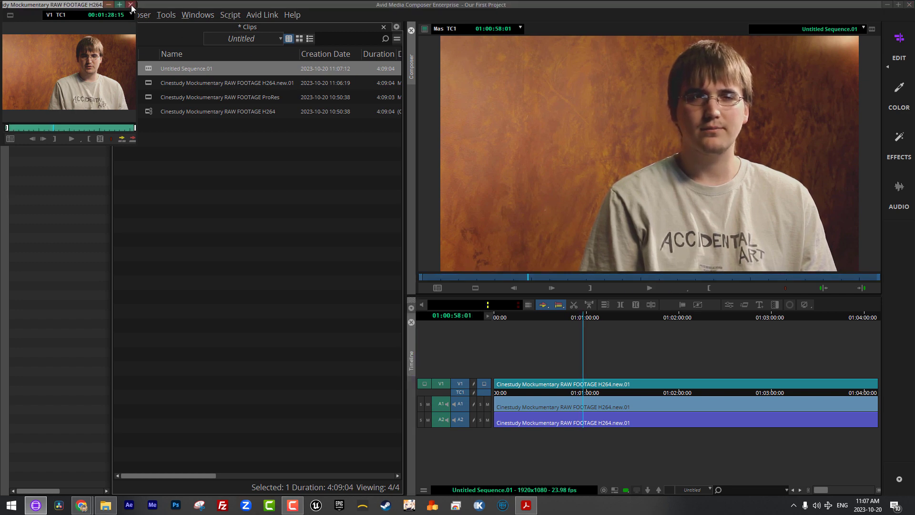
# Delete Untitled Sequence.01 from the Clips bin and confirm the deletion
pyautogui.click(149, 112)
pyautogui.click(150, 68)
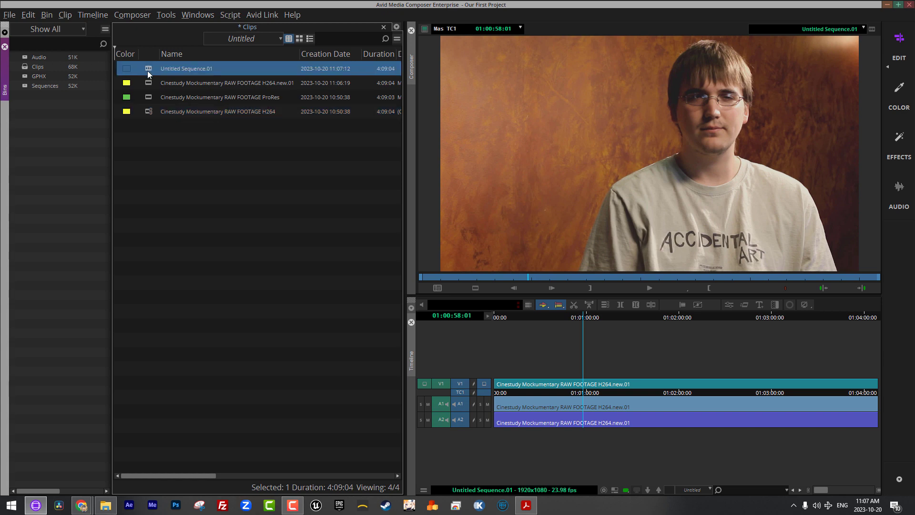
pyautogui.press('Delete')
pyautogui.click(440, 233)
pyautogui.click(450, 254)
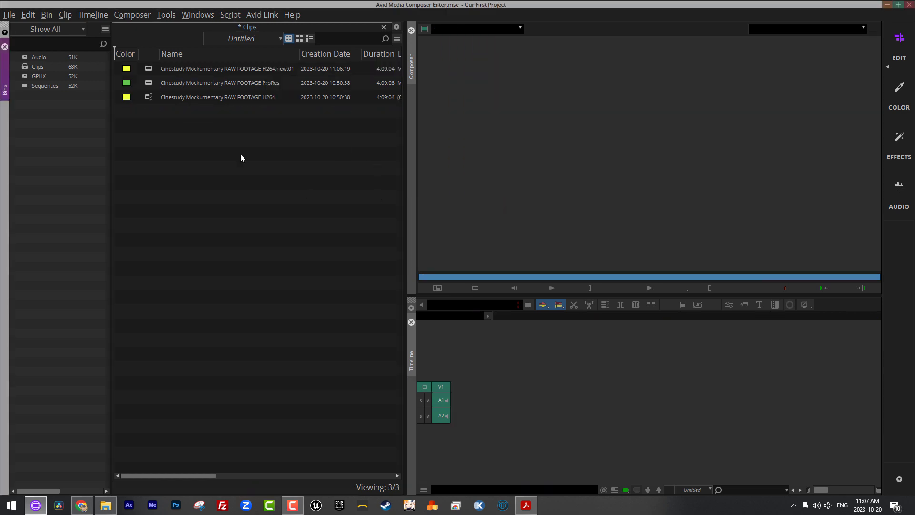
# Delete the transcoded H264.new.01 master clip together with its associated media files, and select the linked H264 clip
pyautogui.click(149, 71)
pyautogui.press('Delete')
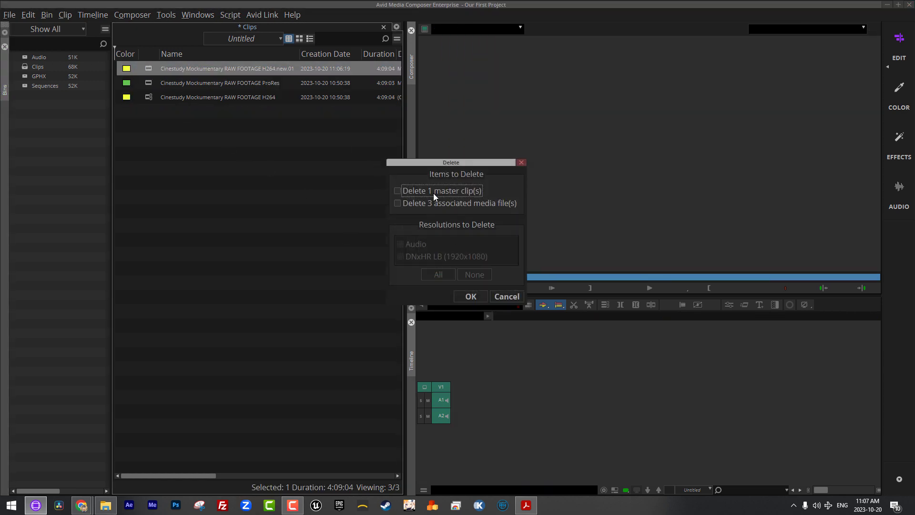
pyautogui.click(433, 190)
pyautogui.click(433, 203)
pyautogui.click(472, 296)
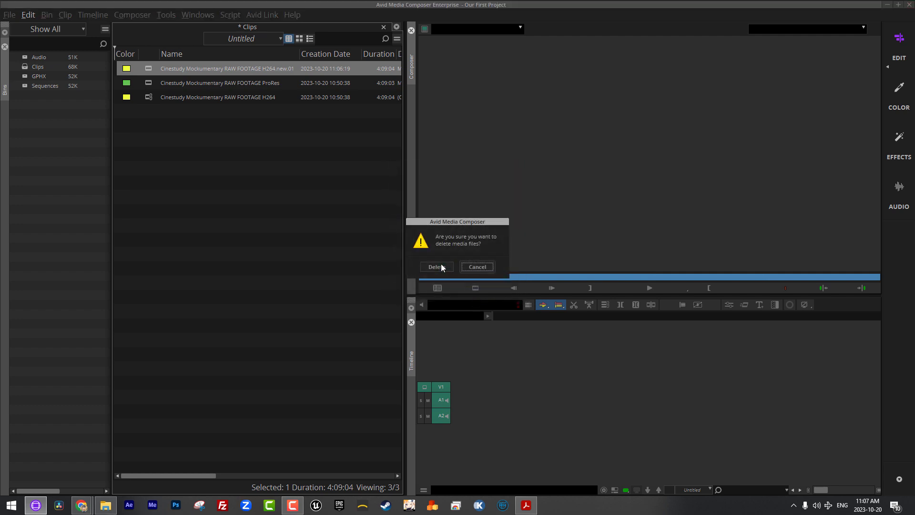
pyautogui.click(440, 265)
pyautogui.click(178, 87)
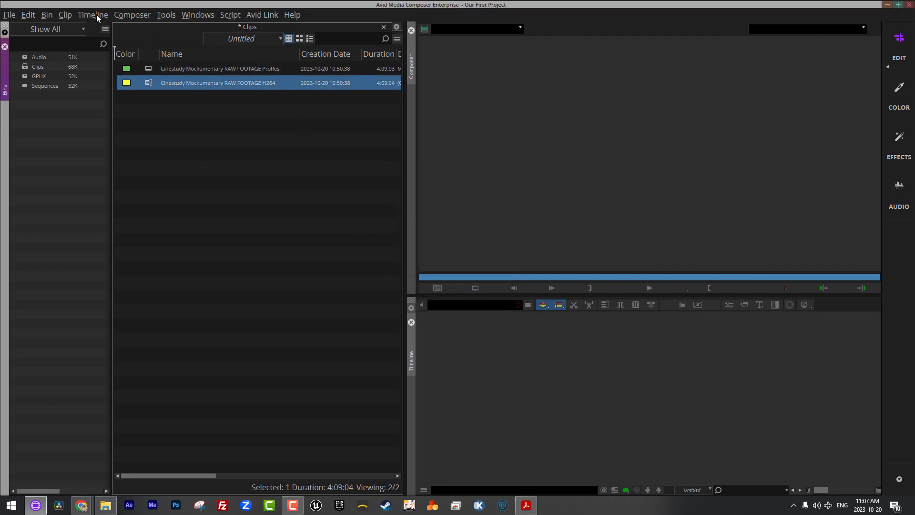
# Transcode the linked H264 clip to Media 1 (E:) at source dimensions with DNxHR HQ as the target video resolution
pyautogui.click(65, 16)
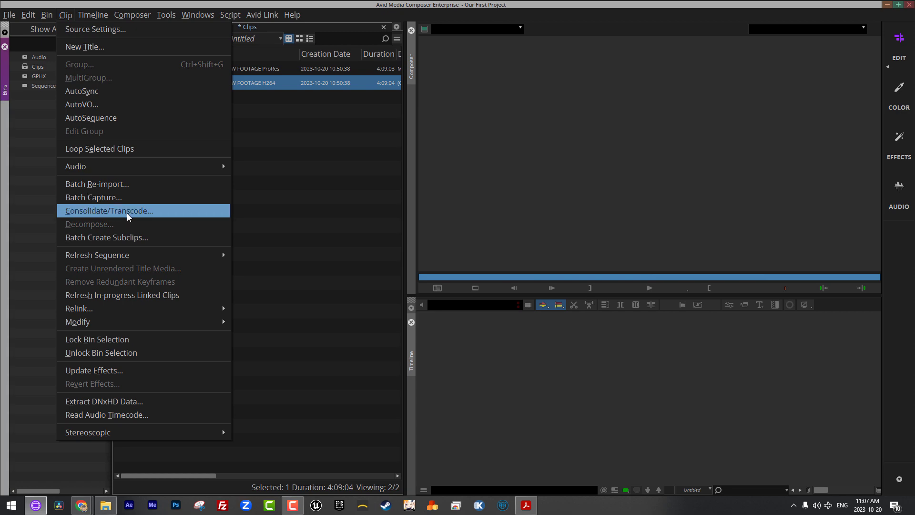
pyautogui.click(309, 159)
pyautogui.rightClick(146, 83)
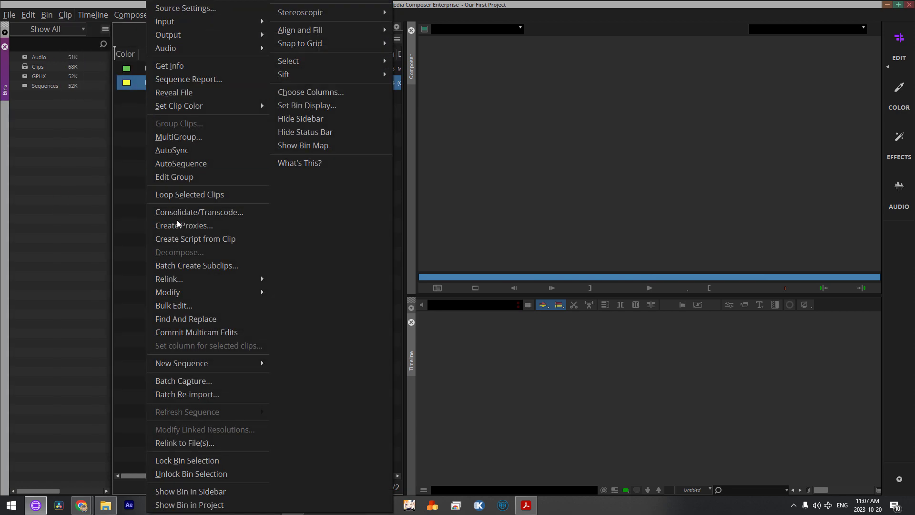
pyautogui.click(194, 211)
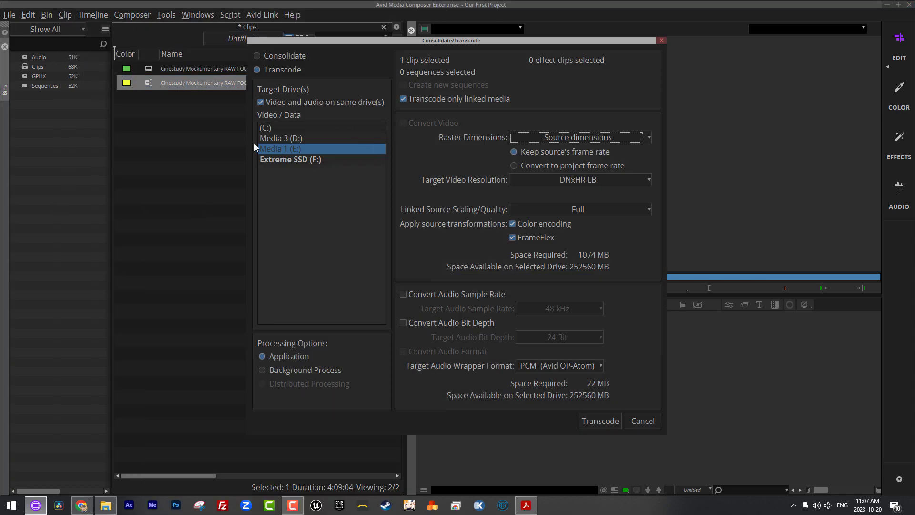
pyautogui.click(590, 180)
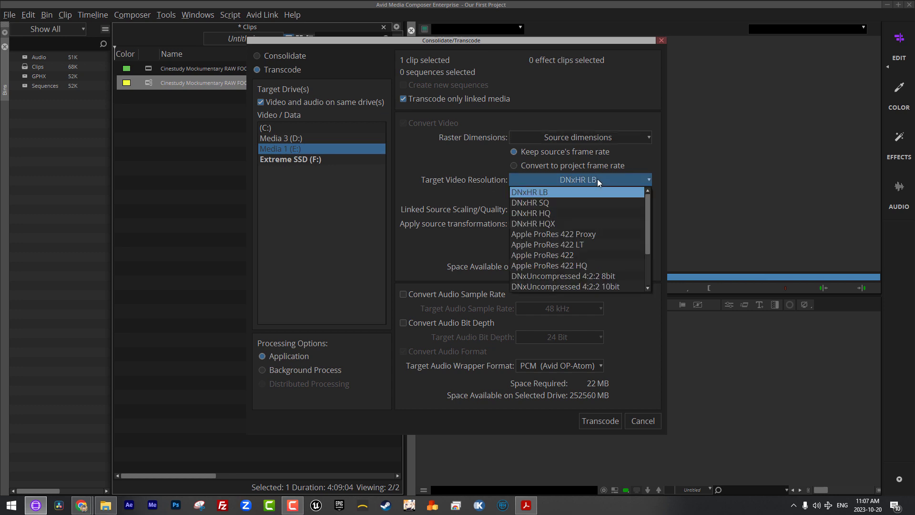
pyautogui.click(551, 213)
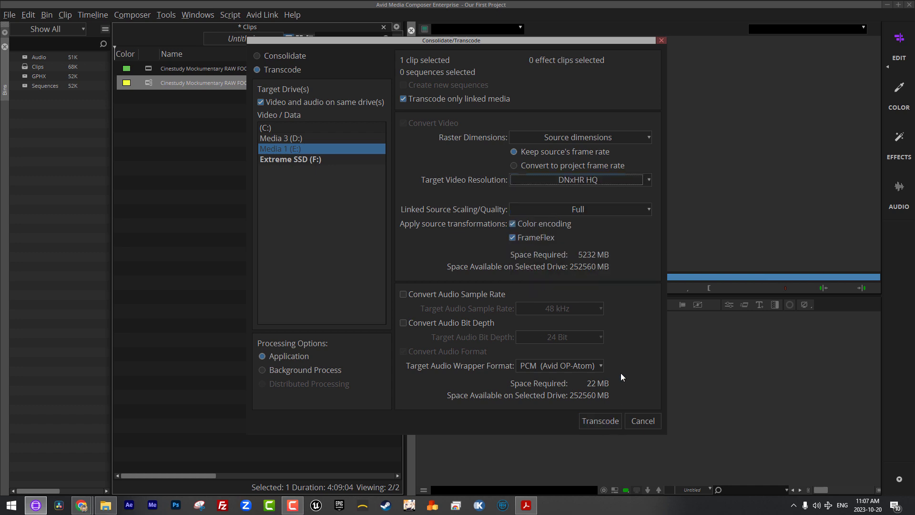
pyautogui.click(600, 421)
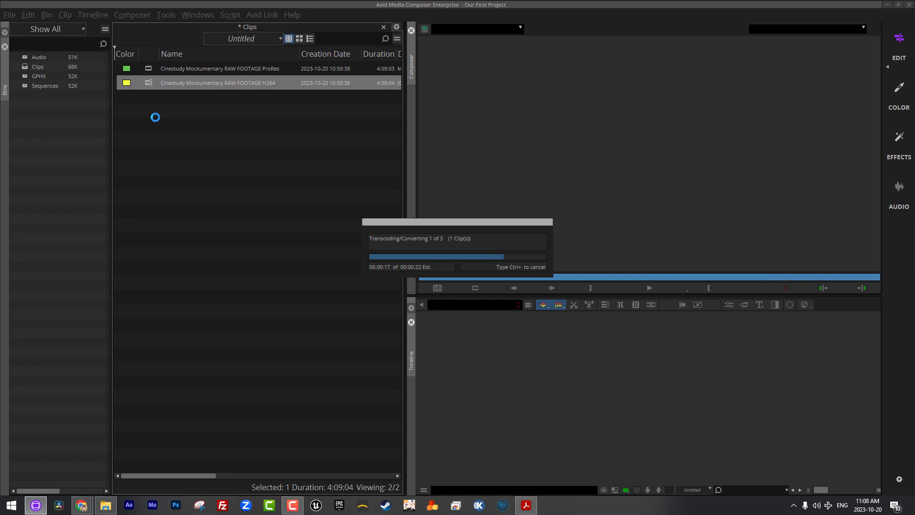
# Compare the size and format of the new transcoded video file and the consolidated ProRes file in File Explorer's Avid MediaFiles MXF folder
pyautogui.moveTo(113, 508)
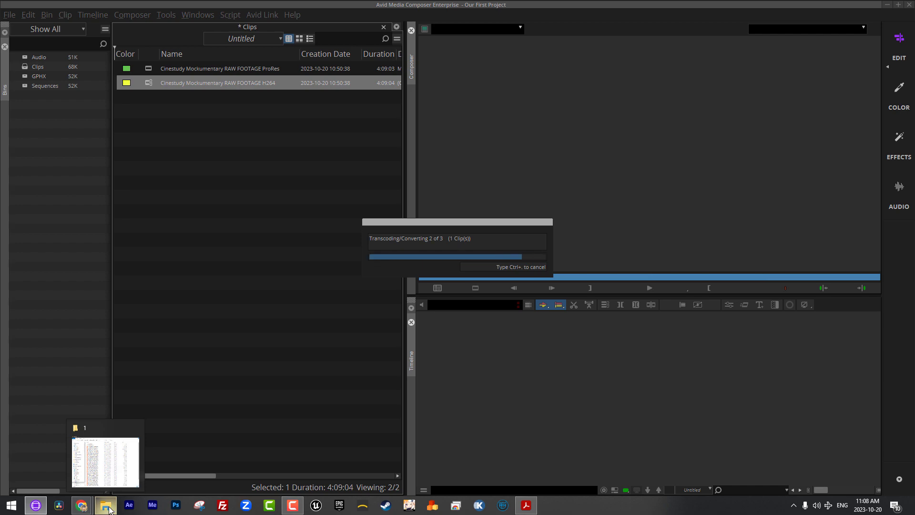
pyautogui.click(108, 509)
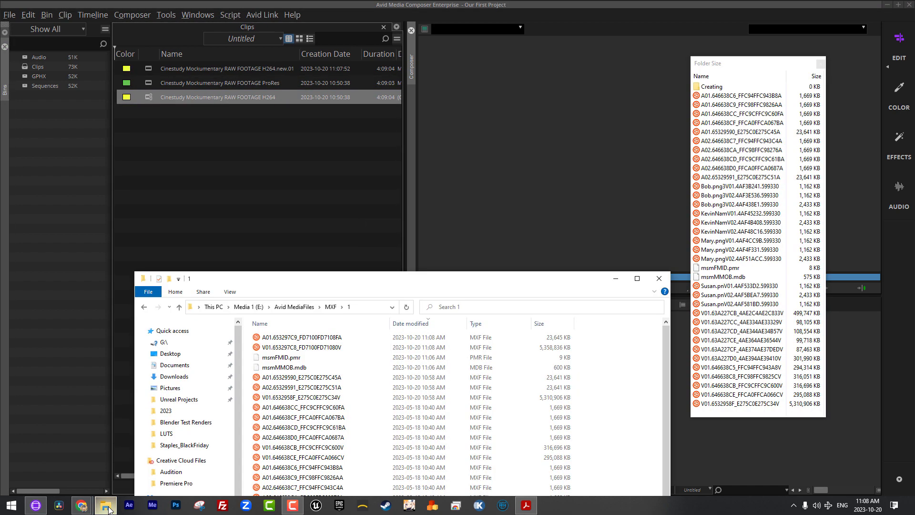
pyautogui.moveTo(320, 217); pyautogui.dragTo(327, 65)
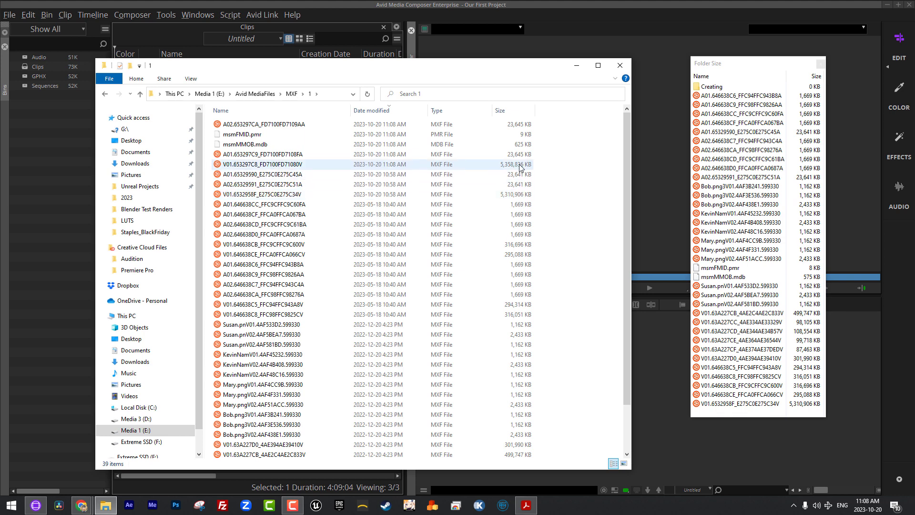
pyautogui.click(278, 194)
pyautogui.click(286, 164)
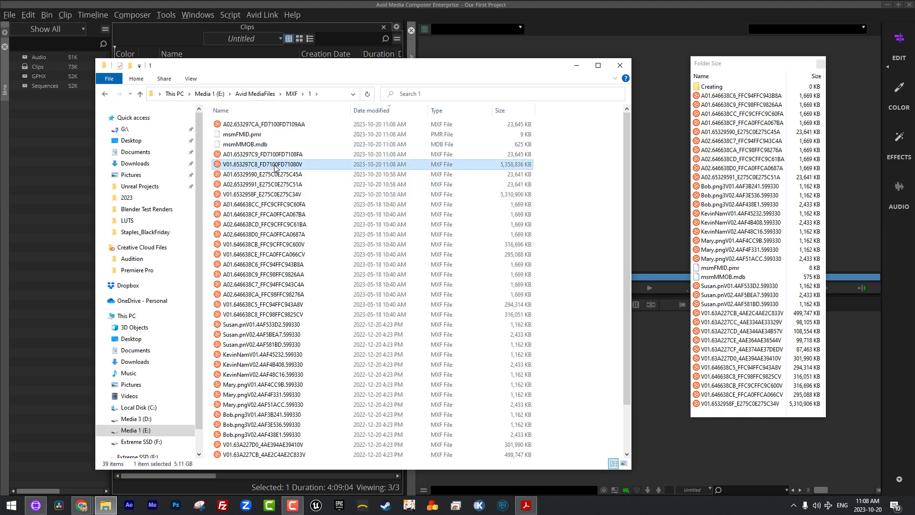
pyautogui.moveTo(285, 165)
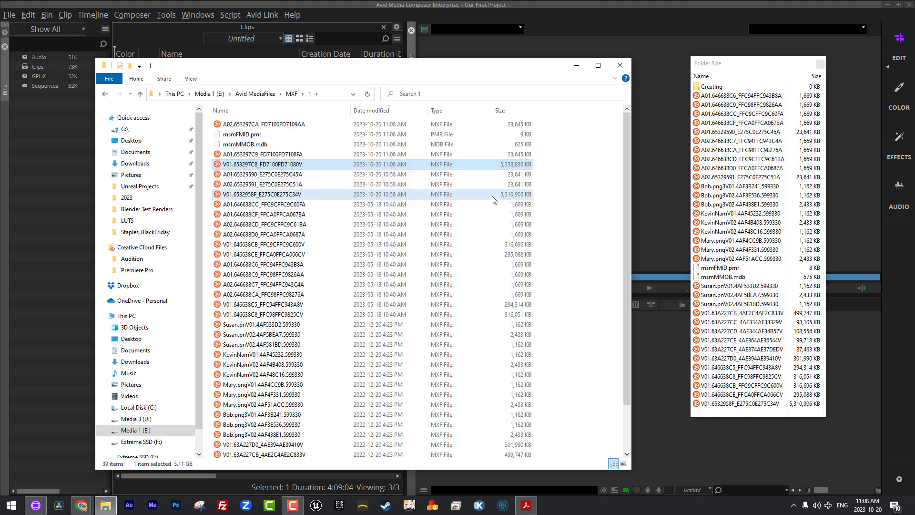
pyautogui.click(244, 196)
pyautogui.moveTo(244, 196)
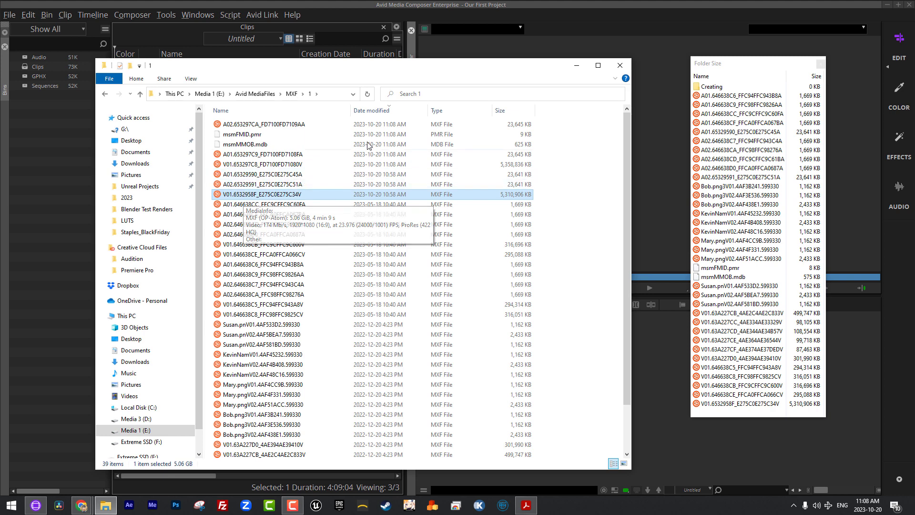
pyautogui.click(178, 31)
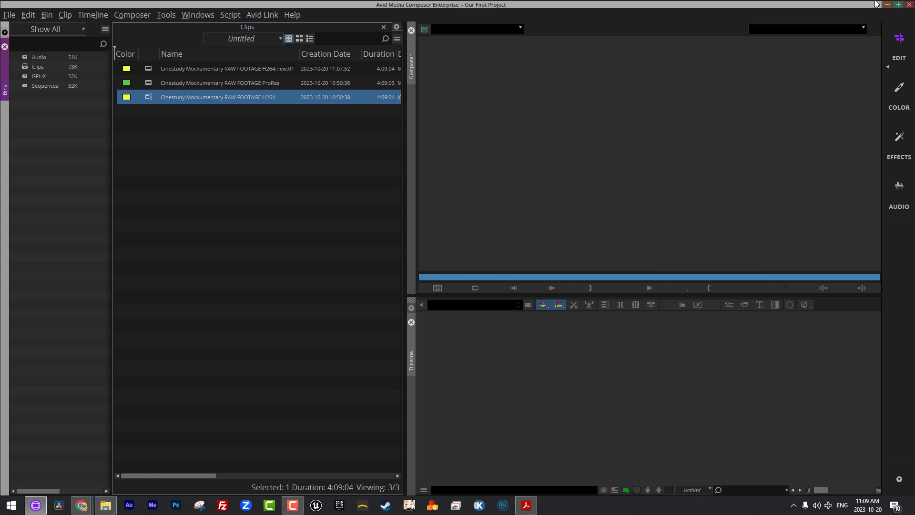
# Open Consolidate/Transcode for the linked H264 clip in Consolidate mode, enabling deletion of original media files and skipping of native media already on the target drive
pyautogui.click(179, 126)
pyautogui.click(151, 93)
pyautogui.rightClick(151, 93)
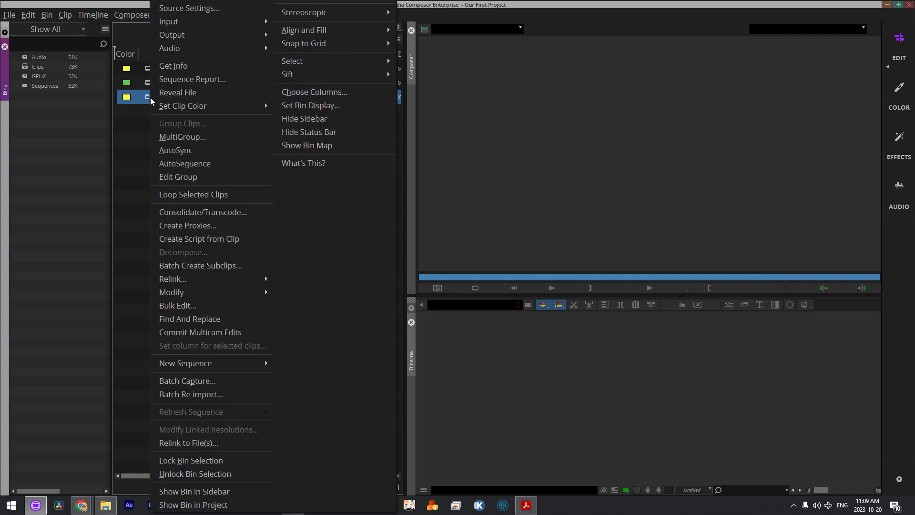
pyautogui.click(190, 216)
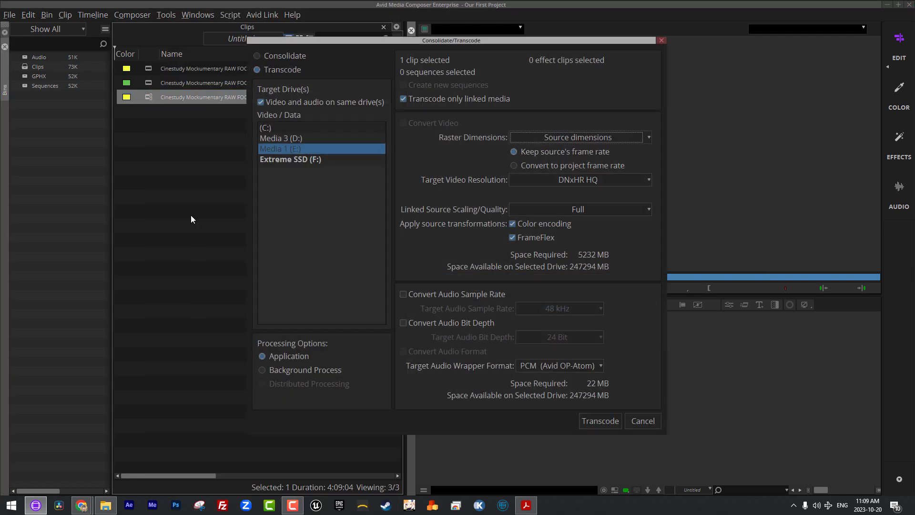
pyautogui.click(282, 55)
pyautogui.click(417, 123)
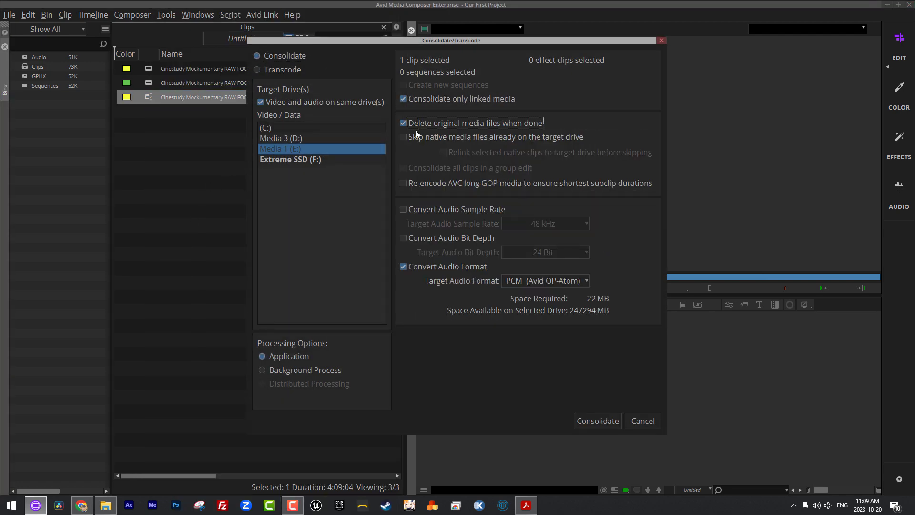
pyautogui.click(413, 137)
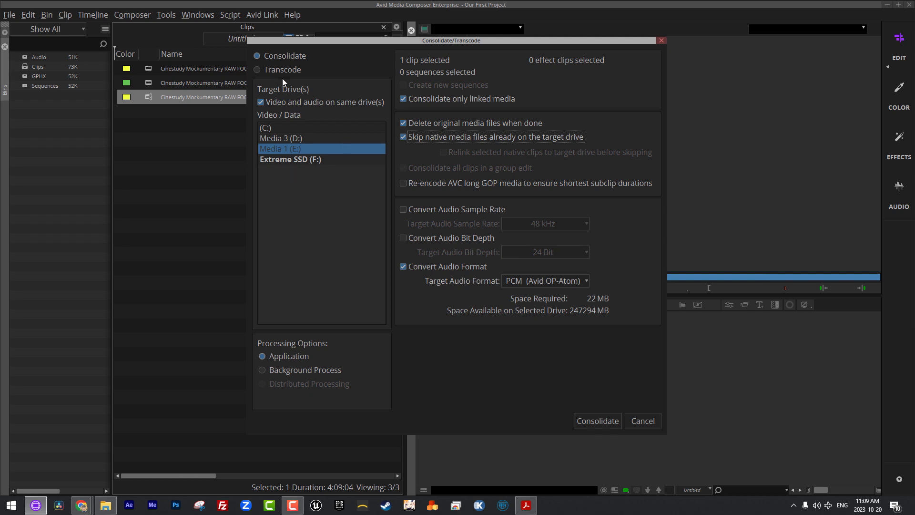
# Switch to Transcode mode, keep the raster dimensions at Source dimensions, and open the target video resolution choices
pyautogui.click(260, 70)
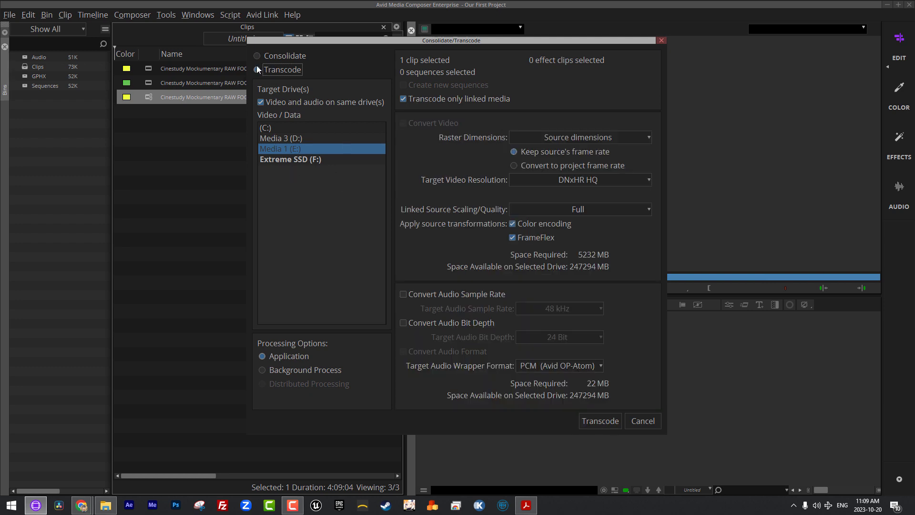
pyautogui.click(569, 139)
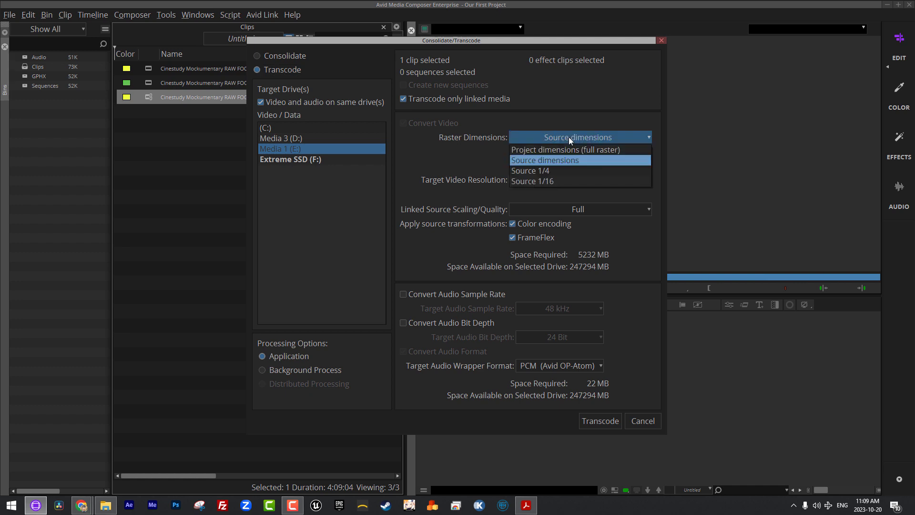
pyautogui.click(543, 159)
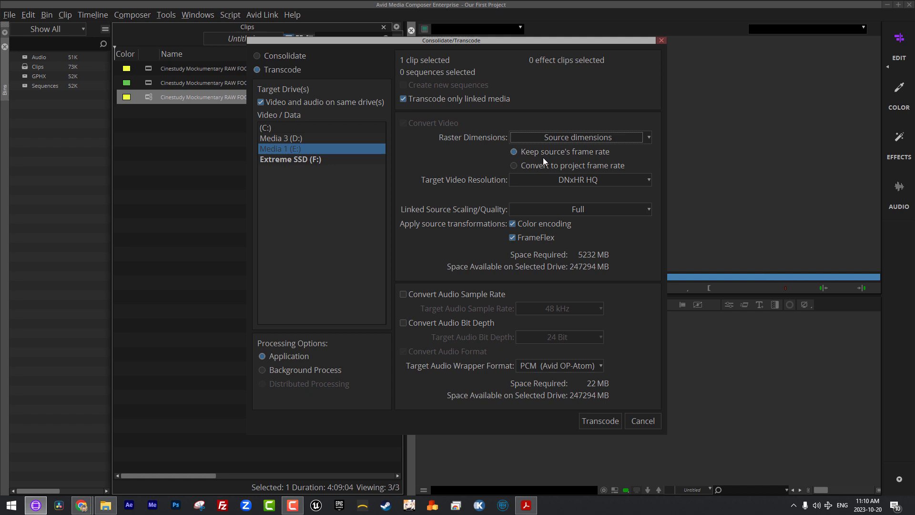
pyautogui.click(582, 179)
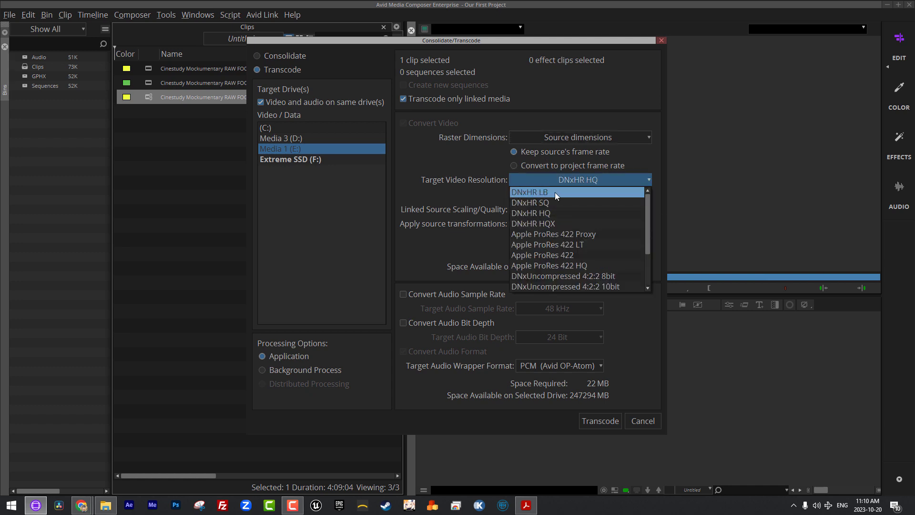